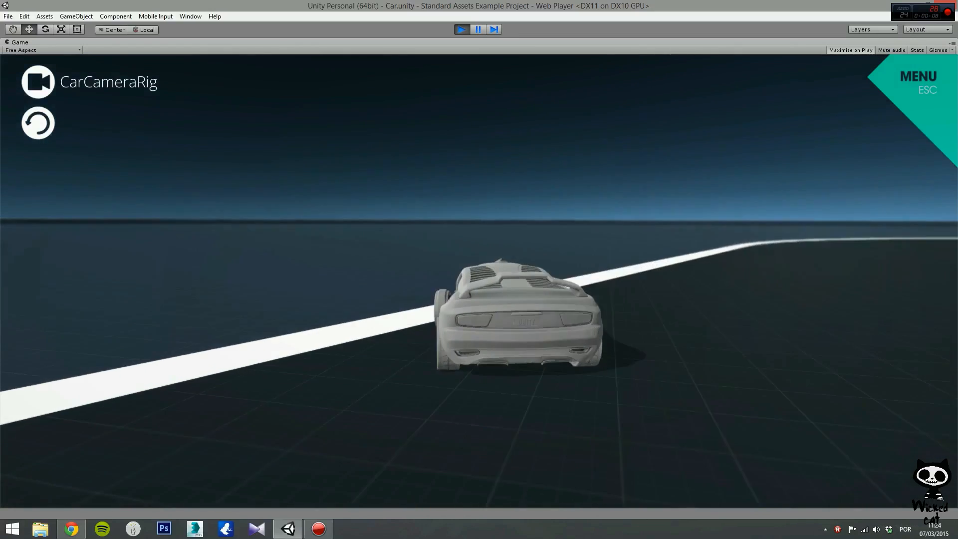
key("Right")
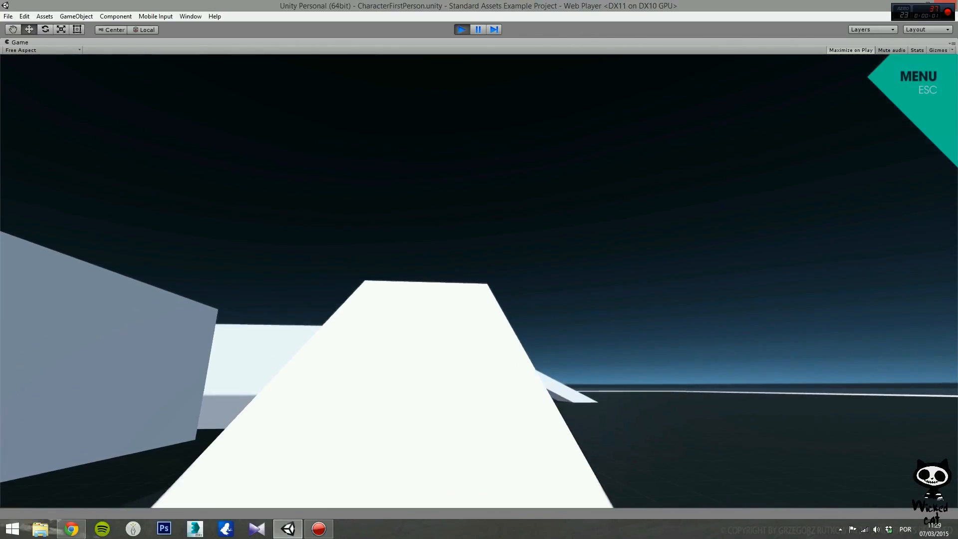
key("w")
key("w")
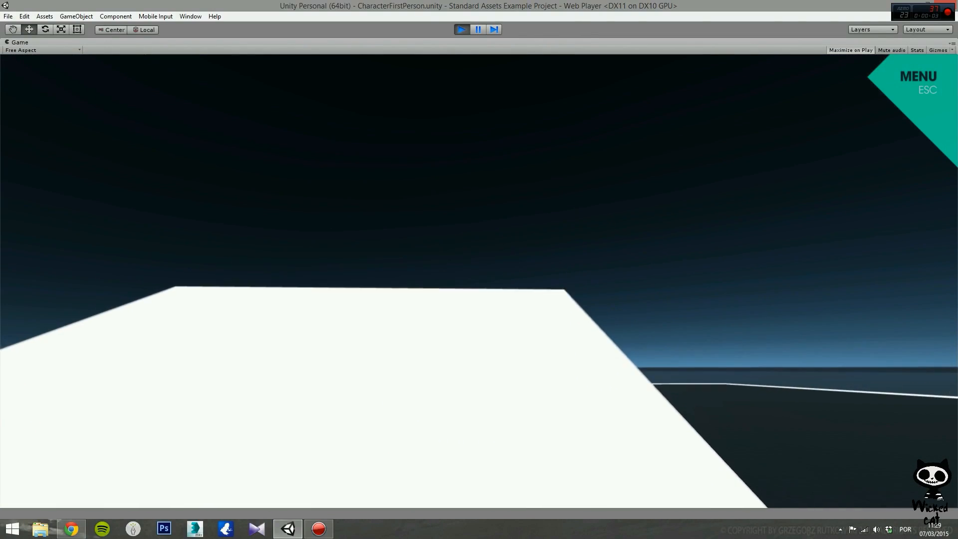
key("w")
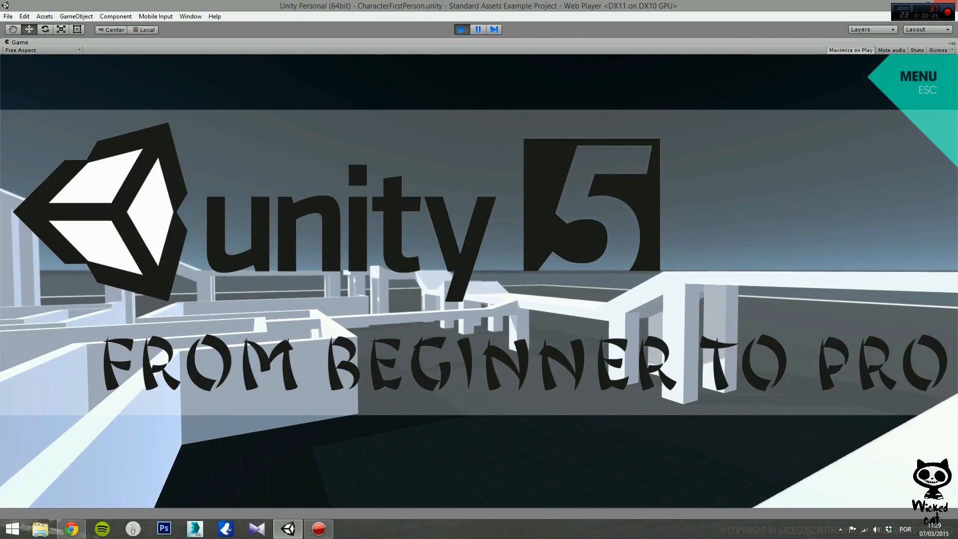
key("w")
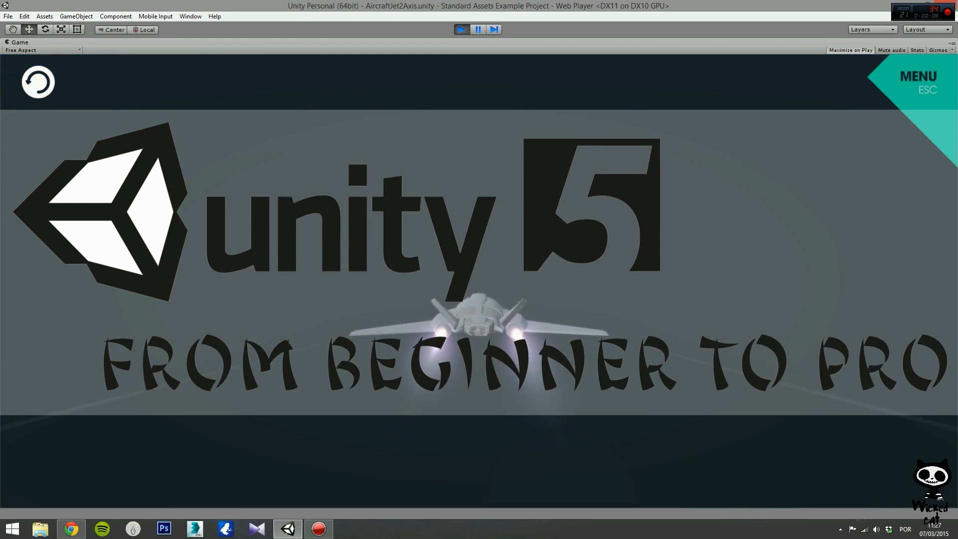
key("Left")
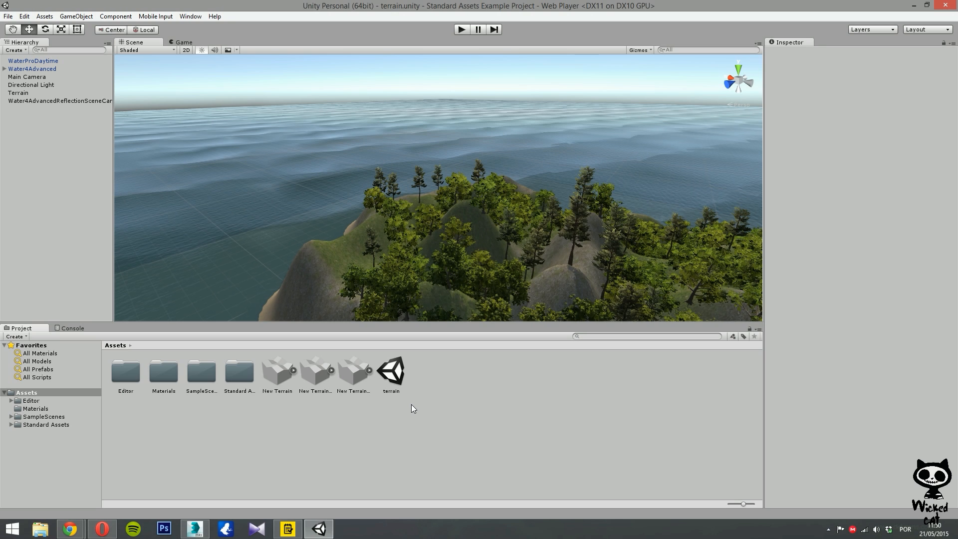
- Switch to 3ds Max and export the winding river plane as river.FBX into the river folder, replacing the existing file
left_click(195, 529)
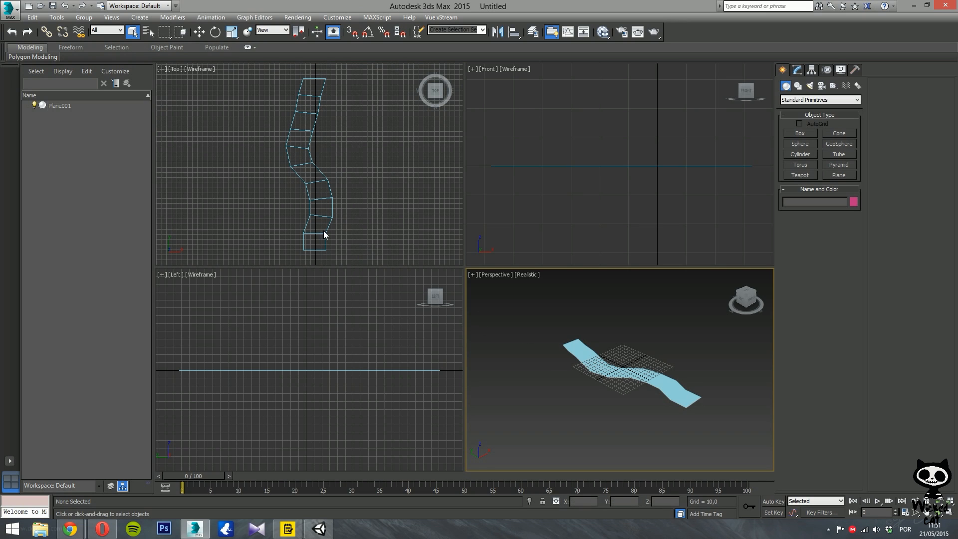
left_click(10, 9)
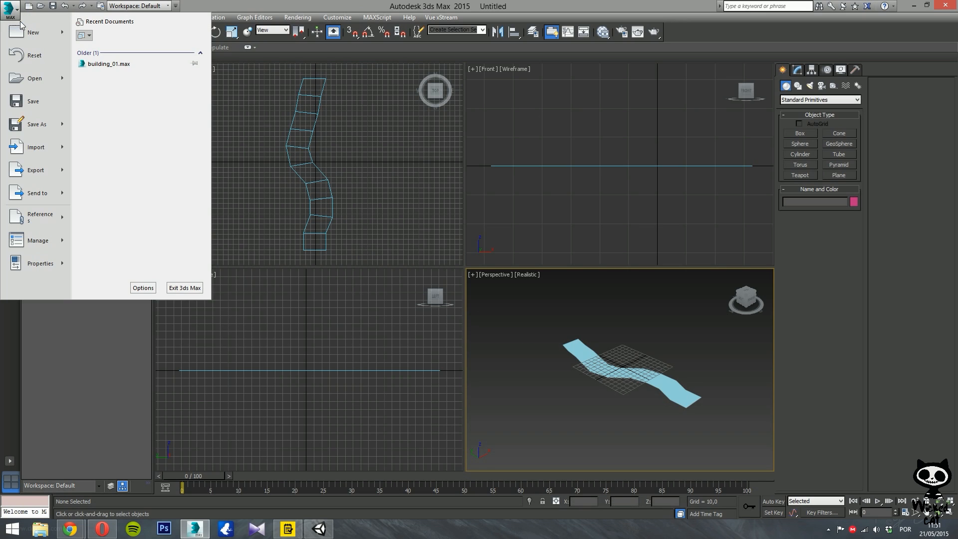
mouse_move(64, 170)
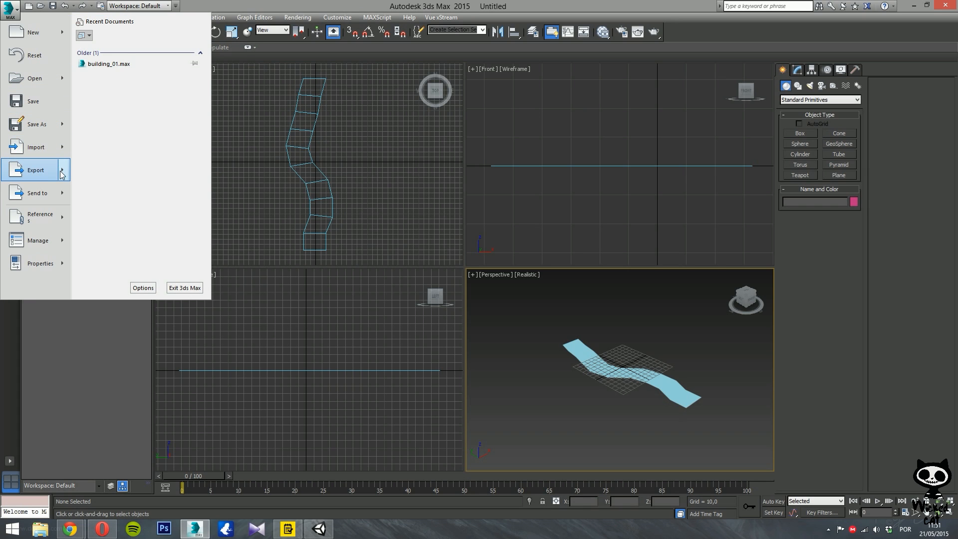
left_click(116, 54)
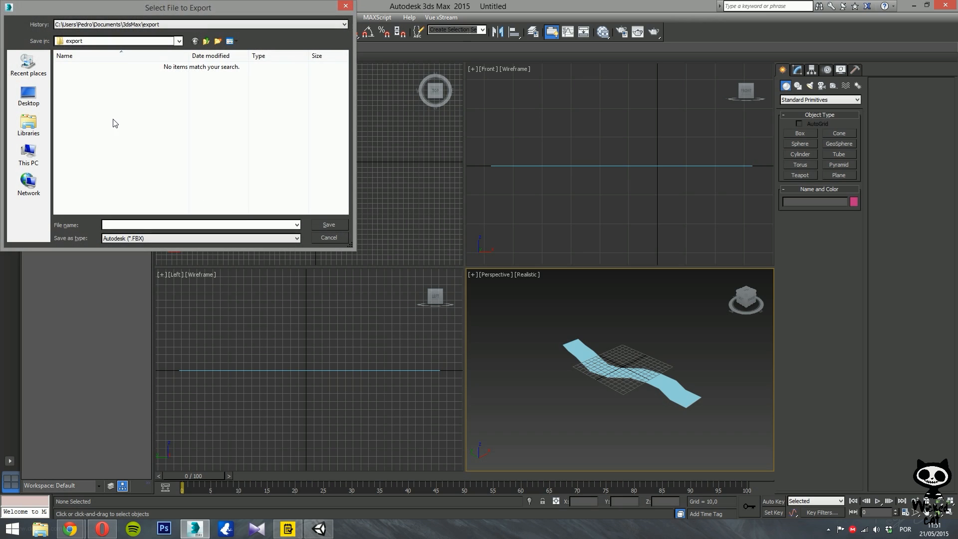
left_click(28, 63)
double_click(96, 68)
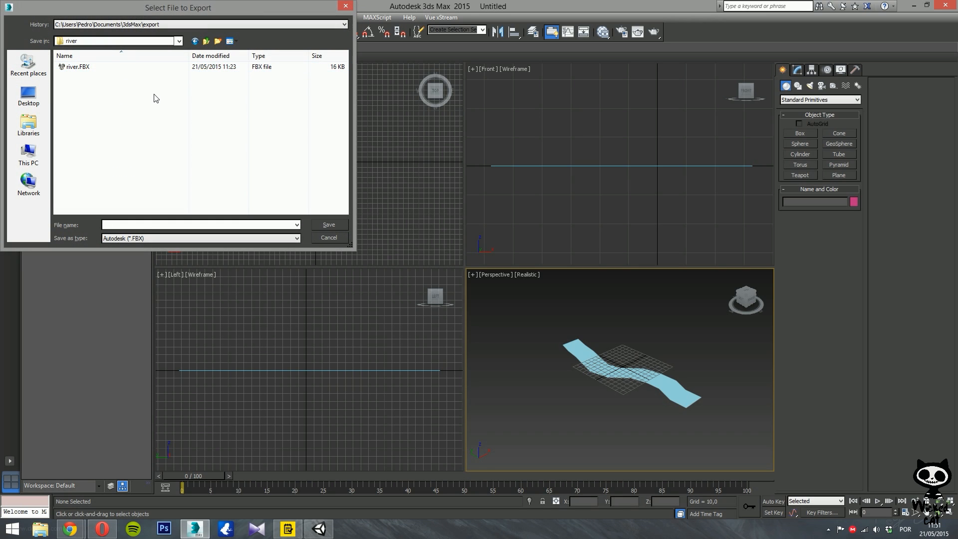
left_click(85, 69)
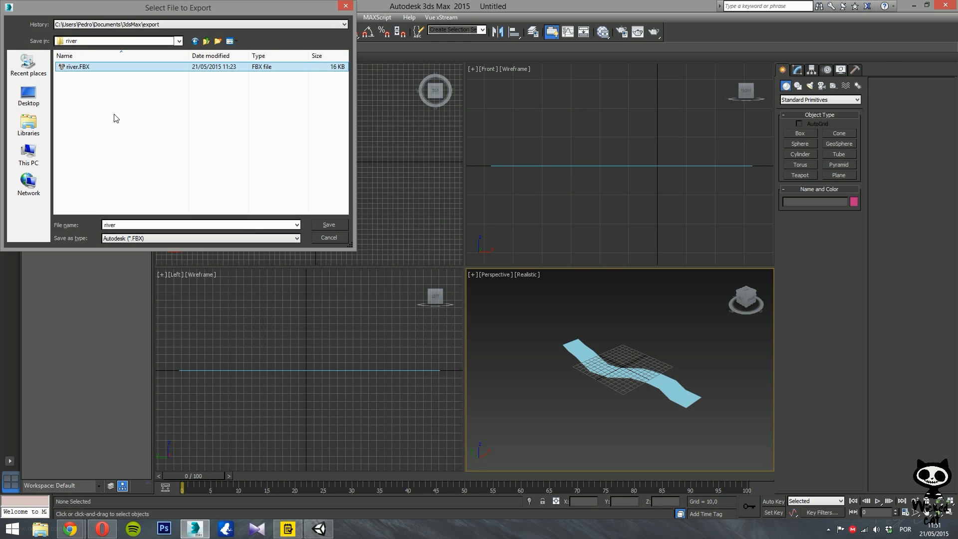
left_click(327, 224)
left_click(500, 302)
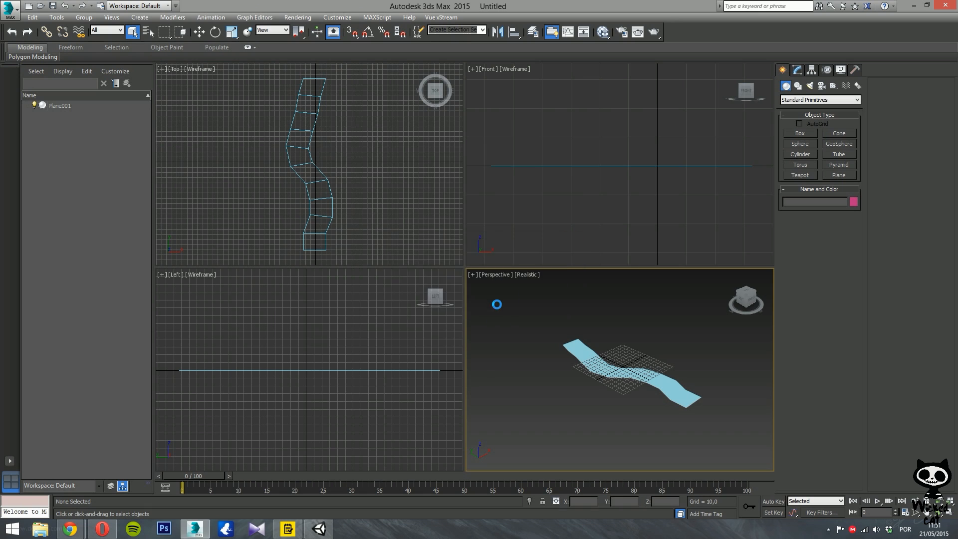
left_click(552, 400)
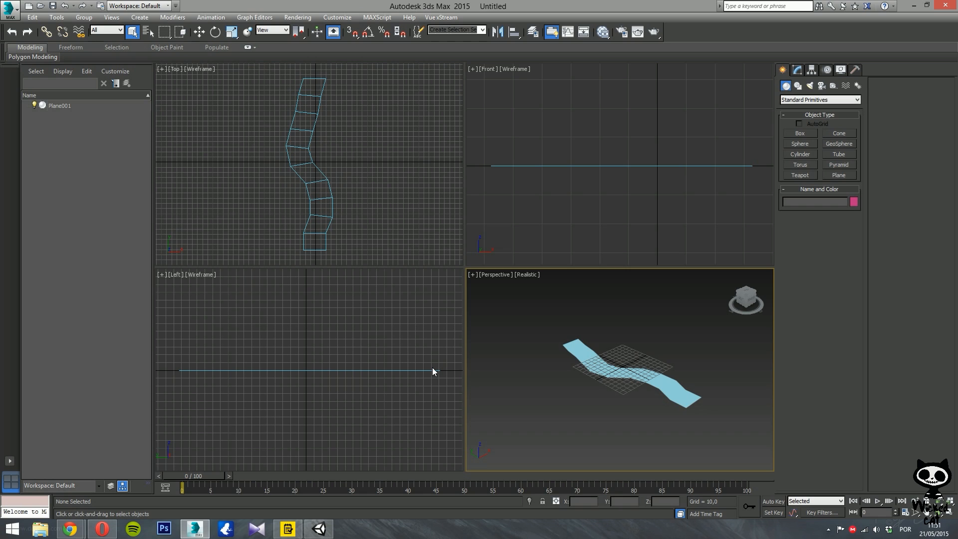
- Open the river folder on the Desktop in File Explorer and select the exported river.FBX file
left_click(40, 529)
double_click(691, 260)
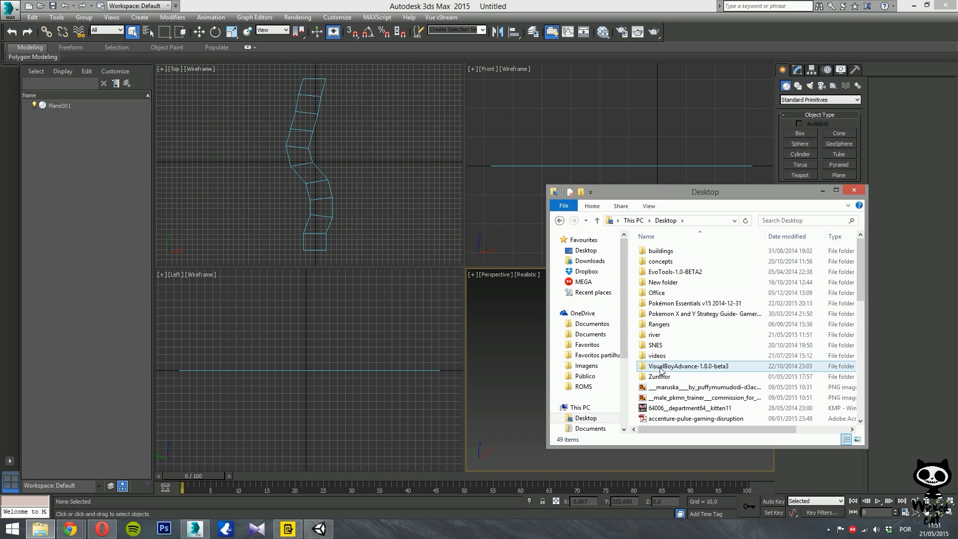
left_click_drag(860, 258, 865, 212)
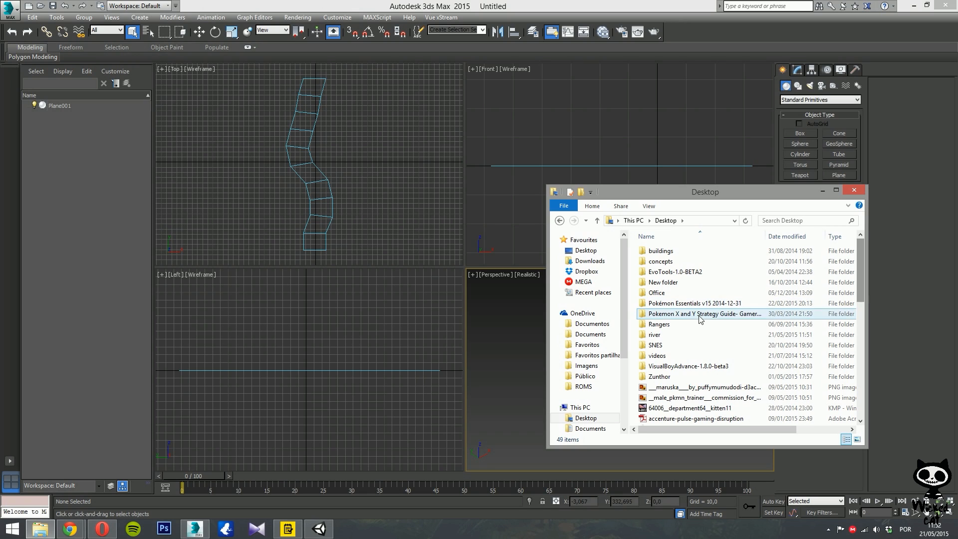
double_click(655, 335)
left_click(669, 251)
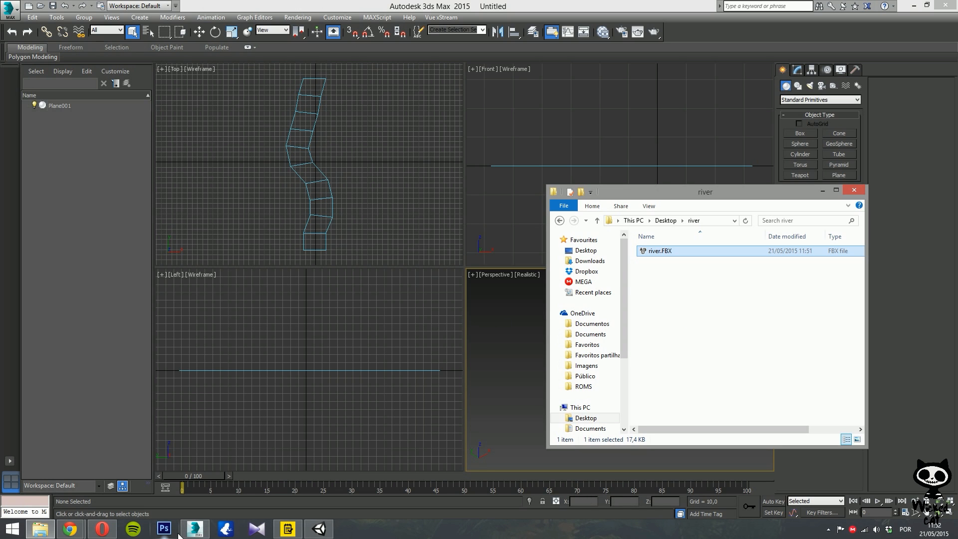
- Switch to Unity and create a new empty scene
left_click(319, 529)
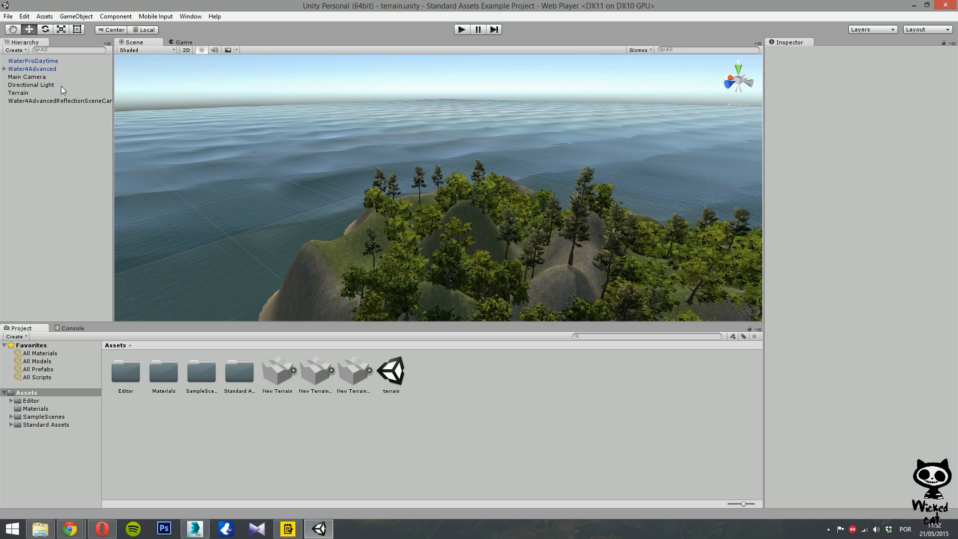
left_click(8, 16)
left_click(30, 28)
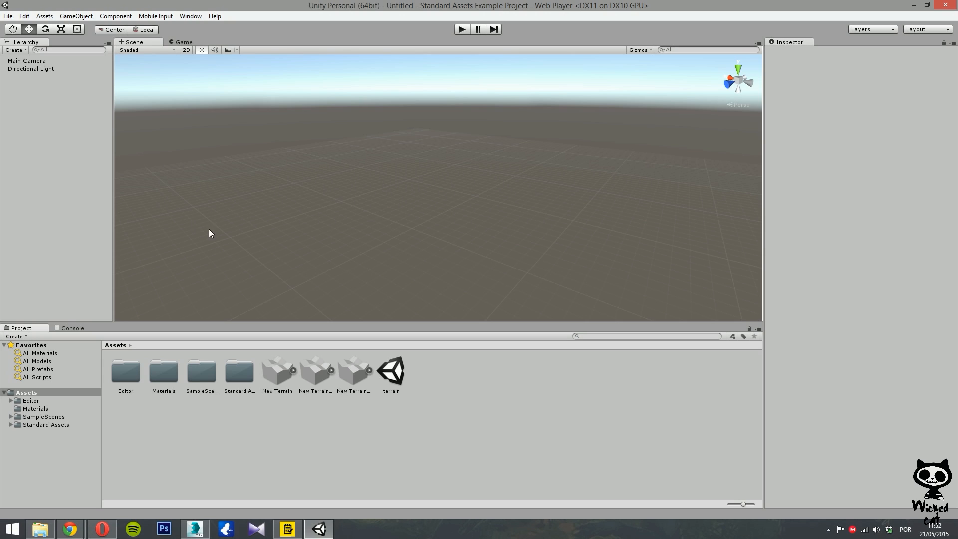
- Add a Terrain 3D object to the new scene
left_click(76, 16)
mouse_move(147, 51)
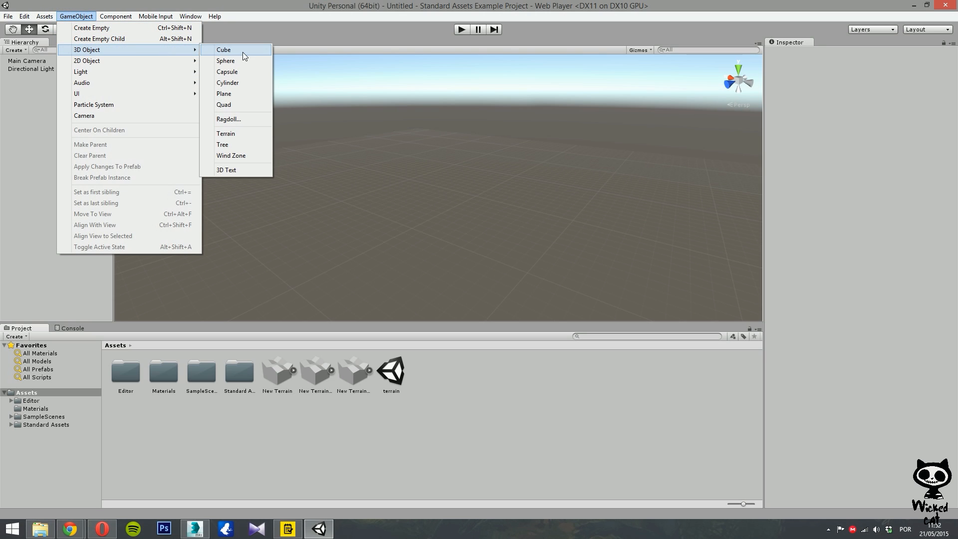
left_click(245, 133)
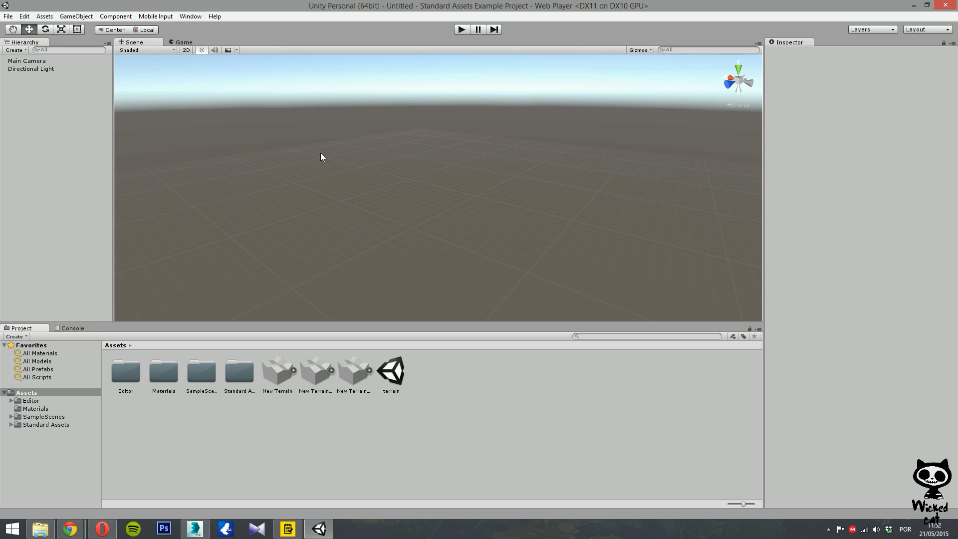
right_click_drag(373, 212, 583, 220)
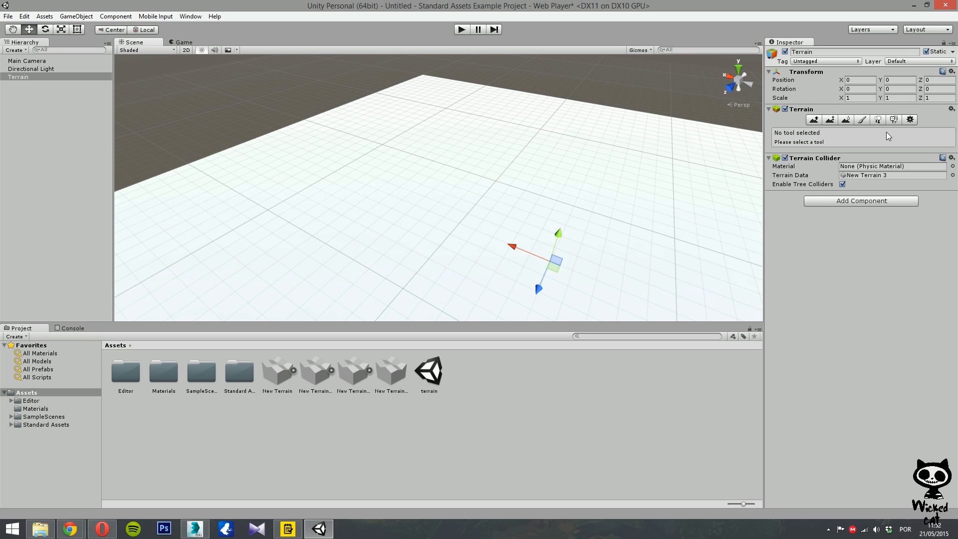
- Flatten the whole terrain to a height of 100 with the Paint Height tool
left_click(831, 120)
left_click(846, 120)
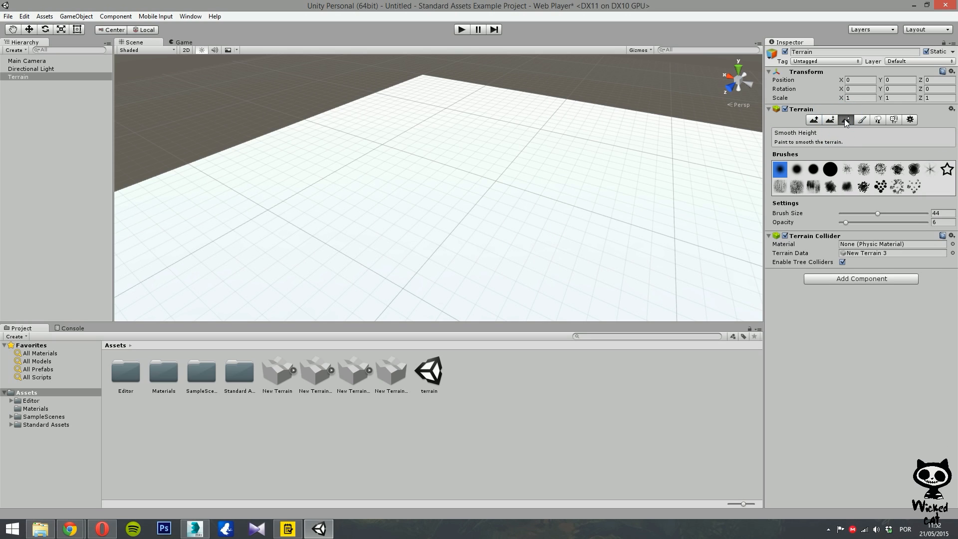
left_click(830, 120)
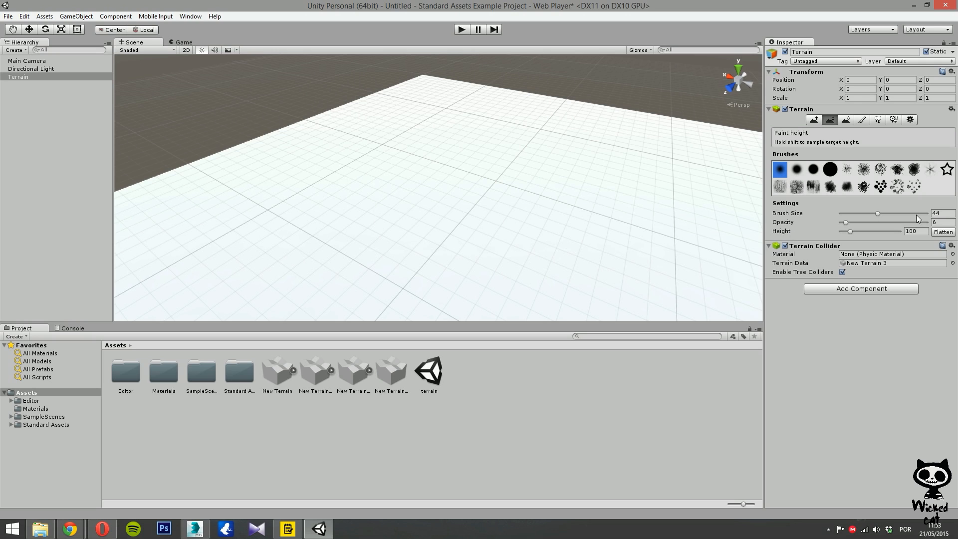
left_click(923, 231)
left_click(943, 232)
key("alt")
mouse_move(537, 154)
left_mouse_down("alt")
mouse_move(484, 119)
mouse_move(226, 122)
mouse_move(494, 113)
mouse_move(723, 144)
mouse_move(694, 115)
mouse_move(670, 140)
left_mouse_up("alt")
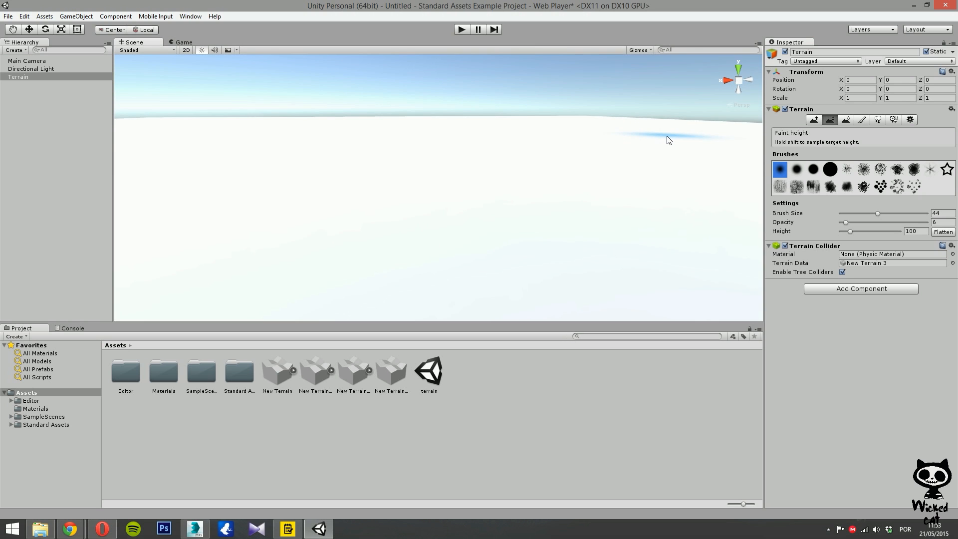
left_click_drag(550, 122, 445, 185, "alt")
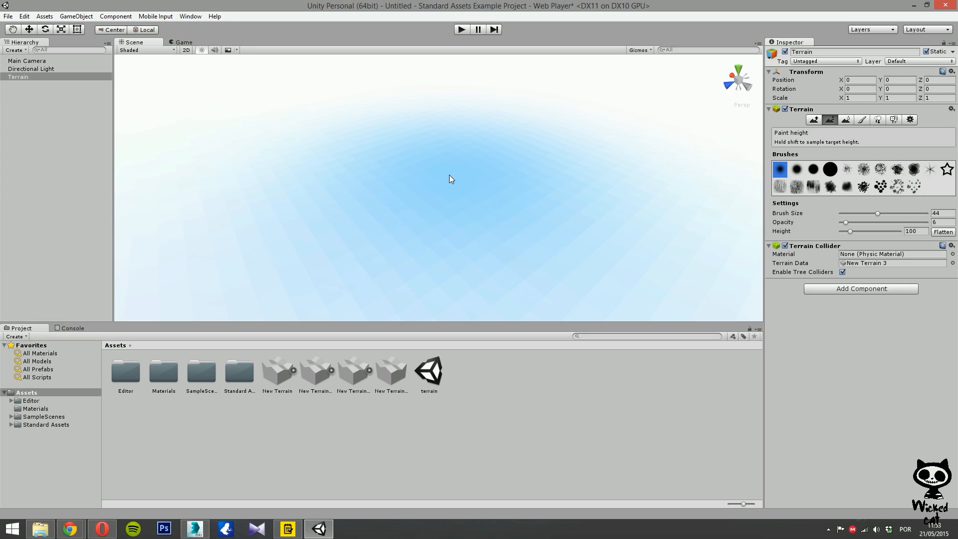
- Look through the terrain's tree and detail painting tools and activate the Paint Texture tool
left_click(863, 120)
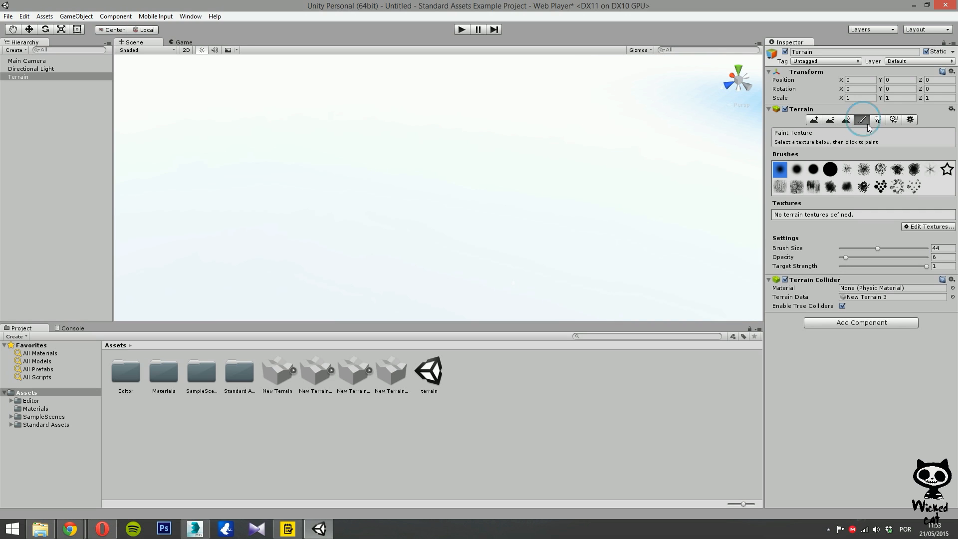
left_click(878, 120)
left_click(895, 120)
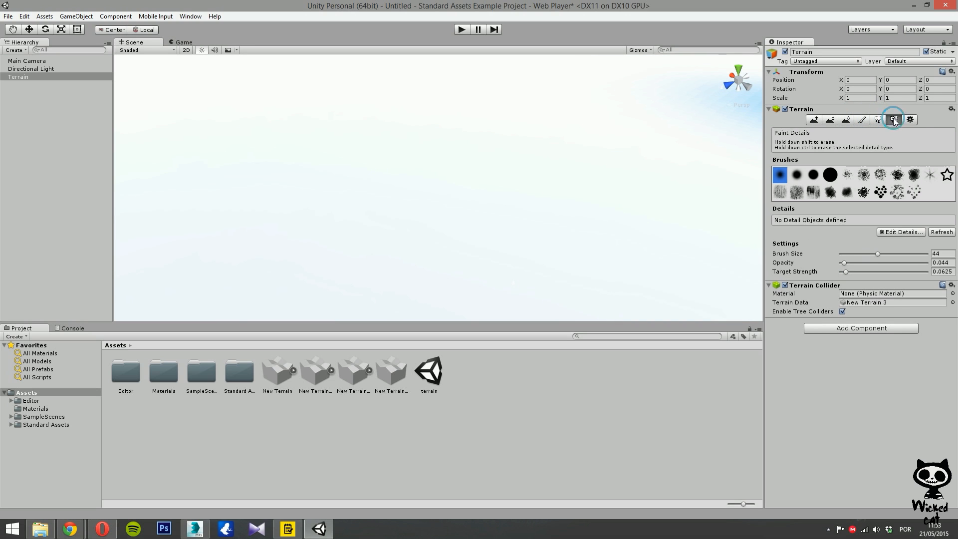
left_click(847, 119)
left_click(867, 120)
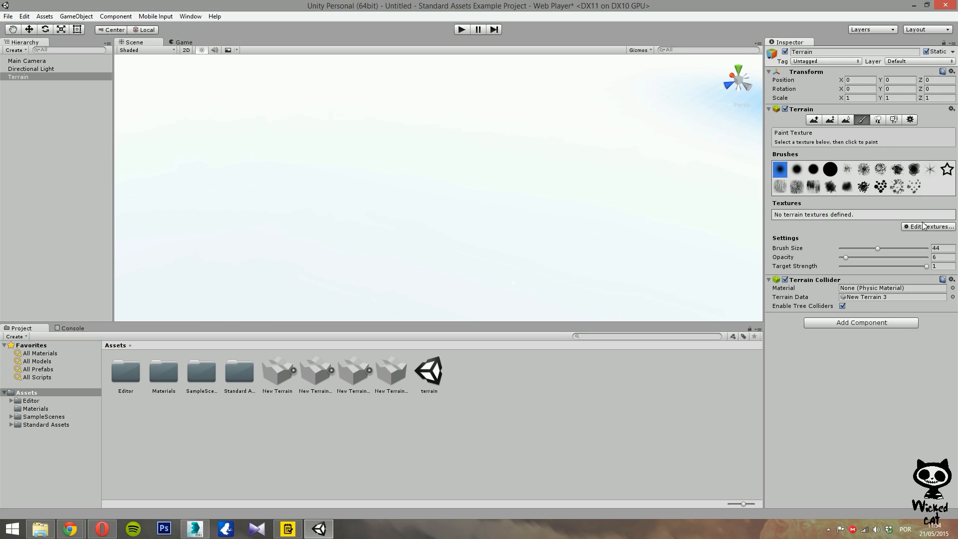
- Check which standard asset packages are available for import
left_click(51, 15)
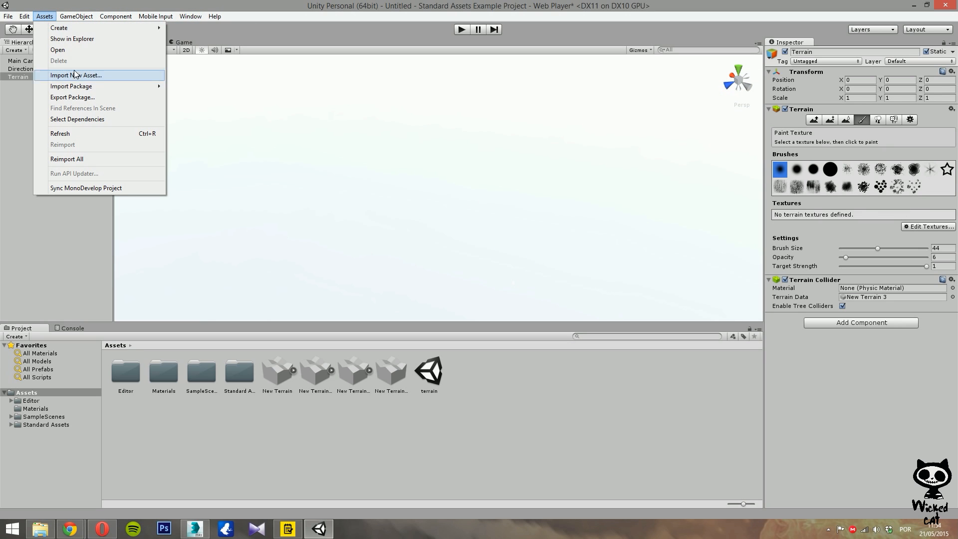
mouse_move(80, 88)
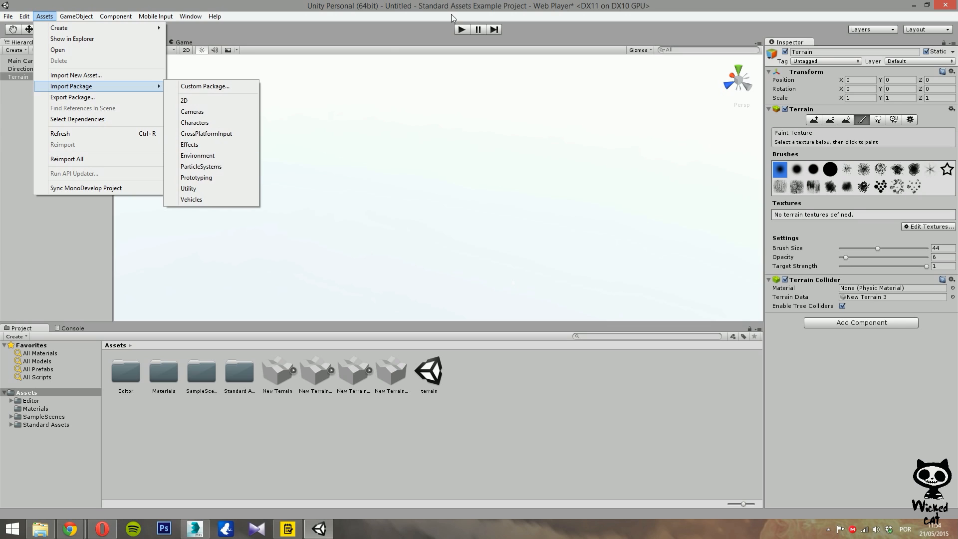
left_click(421, 9)
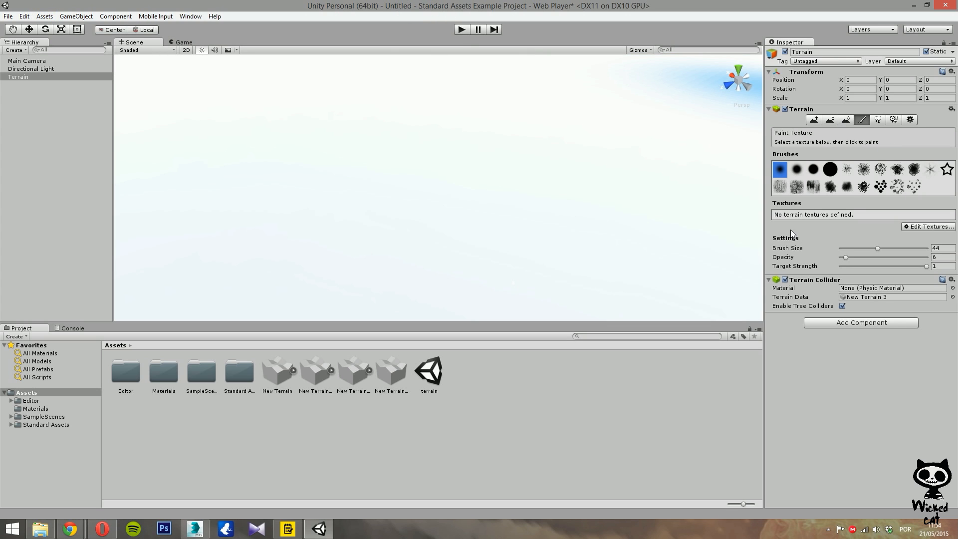
- Add the GrassHillAlbedo texture to the terrain as its base texture, with the default size of 15 by 15
left_click(929, 228)
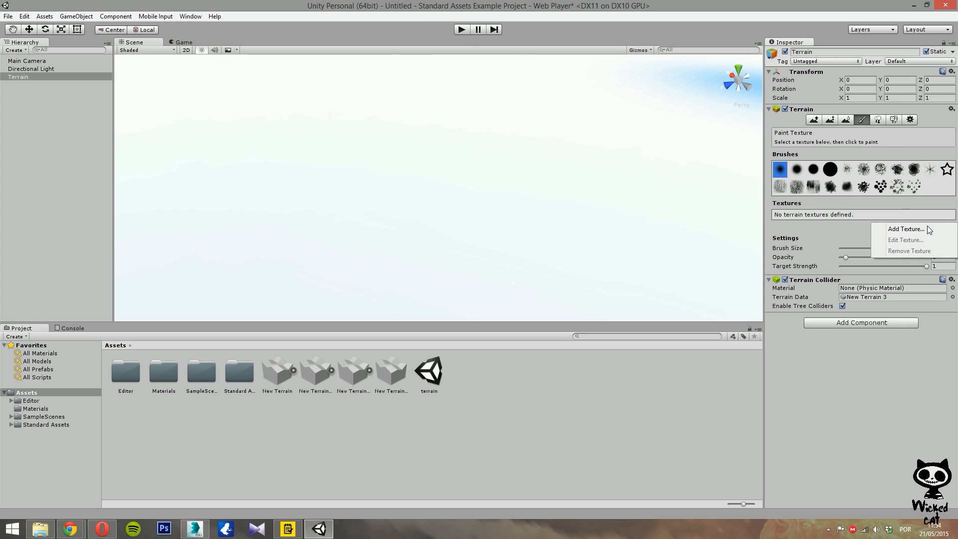
left_click(924, 228)
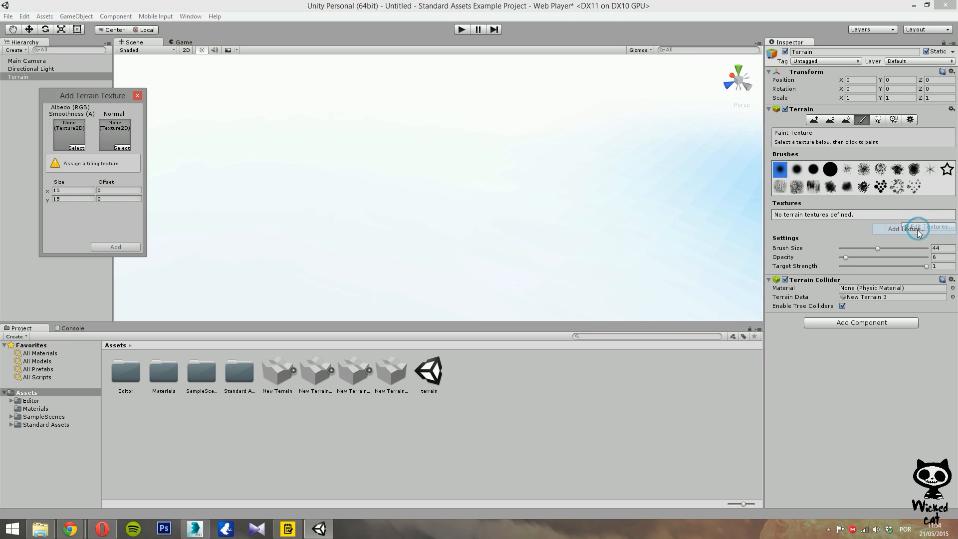
left_click(75, 147)
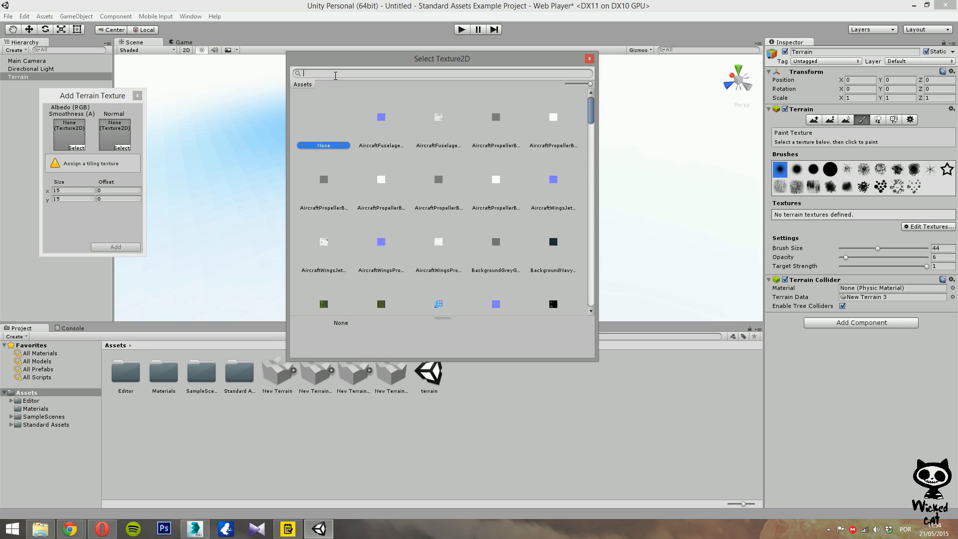
type("sa")
key("BackSpace")
key("BackSpace")
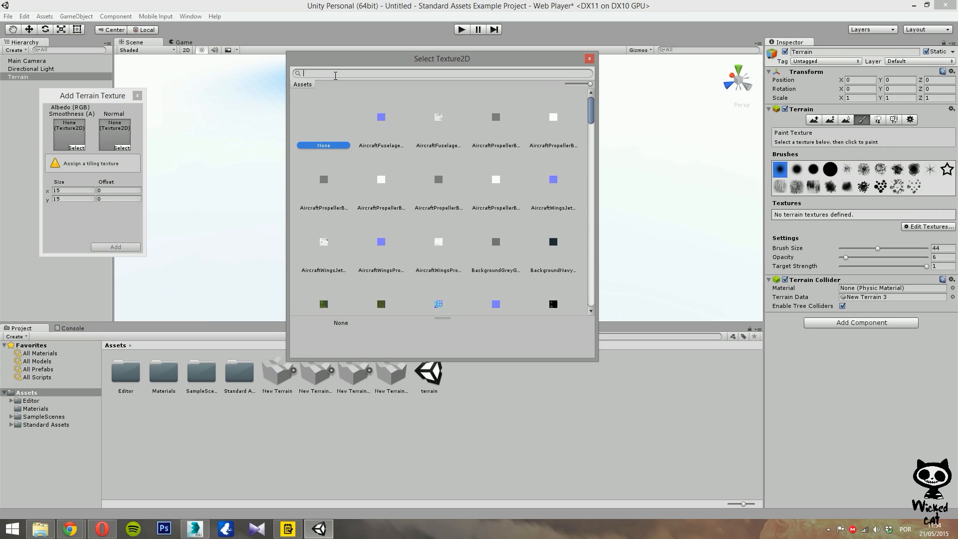
type("grass")
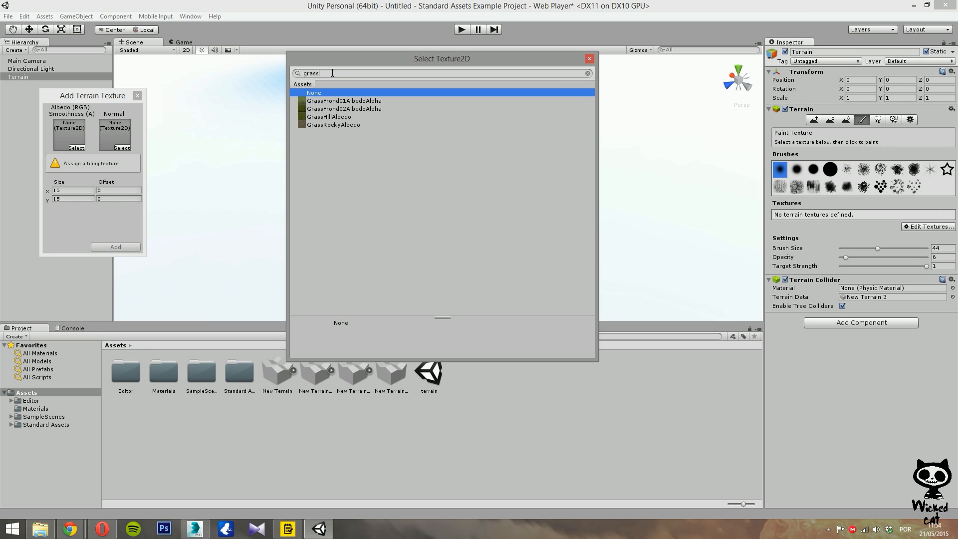
double_click(314, 118)
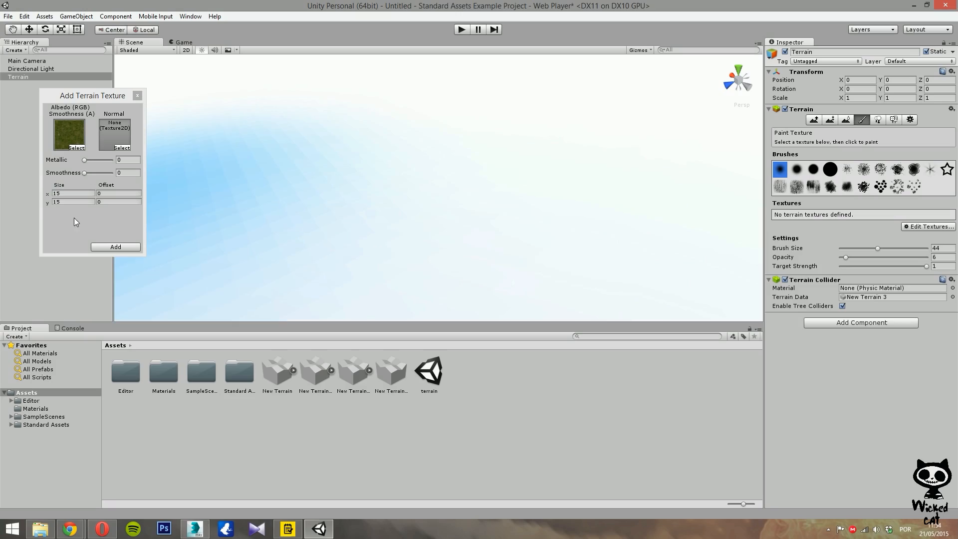
left_click(117, 247)
mouse_move(501, 163)
right_mouse_down()
mouse_move(477, 99)
mouse_move(437, 60)
mouse_move(717, 124)
mouse_move(645, 108)
mouse_move(400, 128)
mouse_move(539, 100)
mouse_move(511, 168)
mouse_move(488, 188)
mouse_move(458, 122)
mouse_move(477, 111)
mouse_move(561, 207)
mouse_move(581, 170)
mouse_move(578, 133)
mouse_move(678, 146)
mouse_move(545, 164)
right_mouse_up()
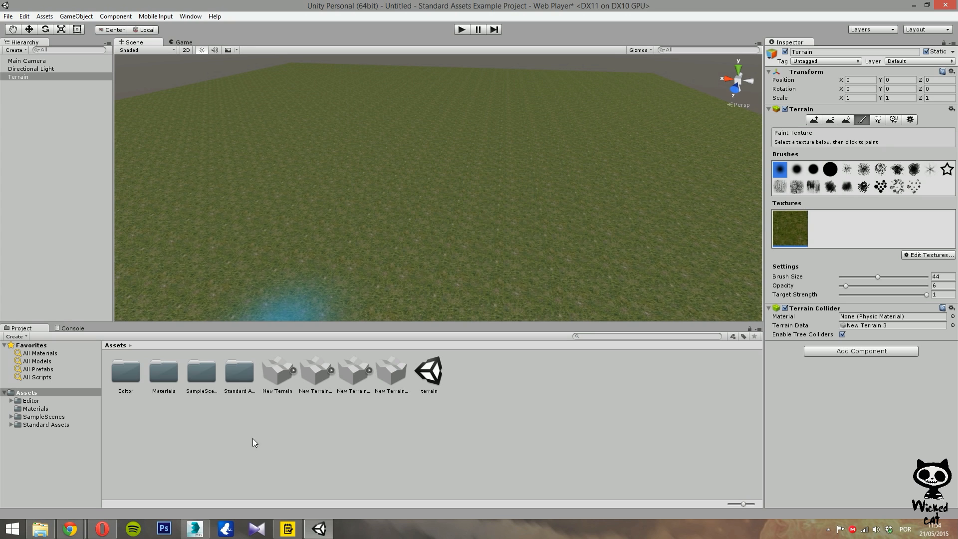
- Create a new folder named River in the Assets folder
right_click(512, 396)
mouse_move(558, 227)
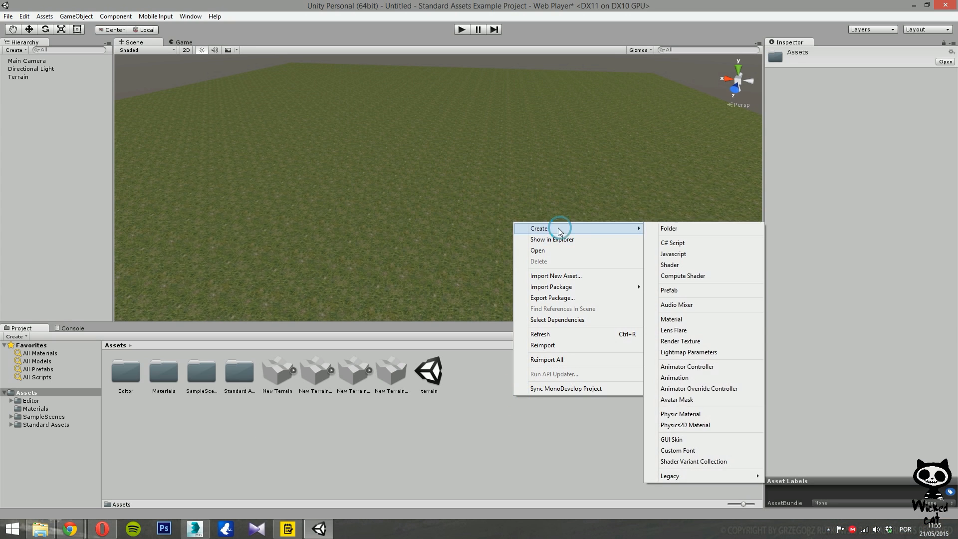
left_click(691, 233)
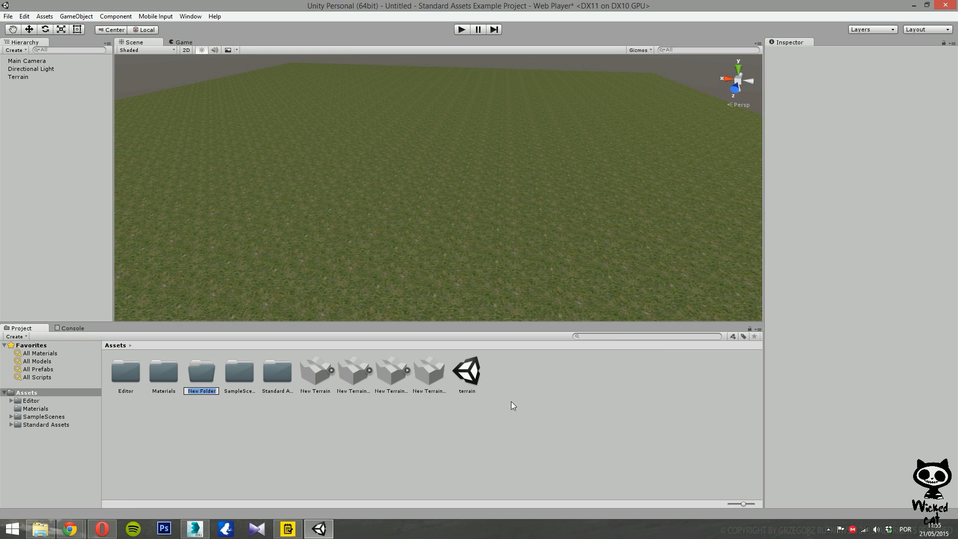
type("River")
key("Return")
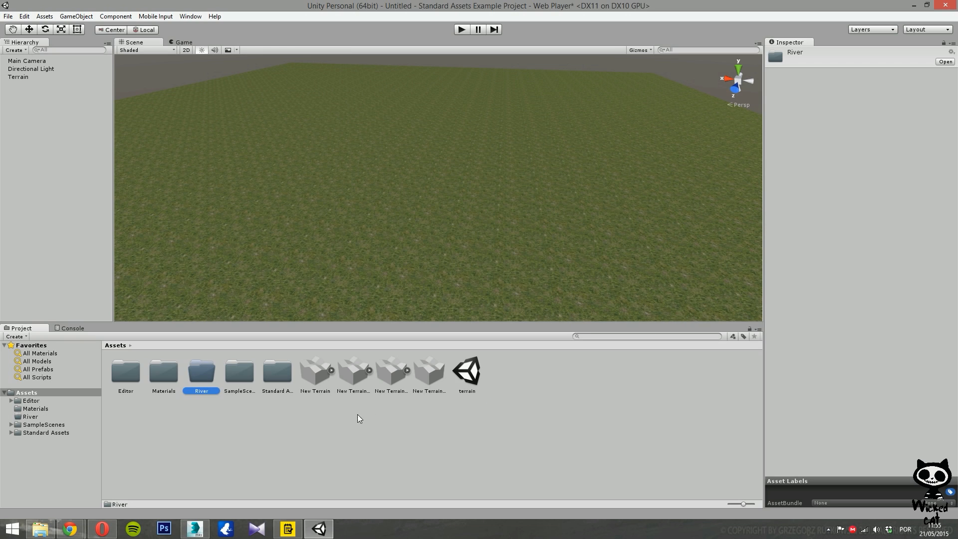
- Import river.FBX from the desktop's river folder into the River asset folder
double_click(198, 374)
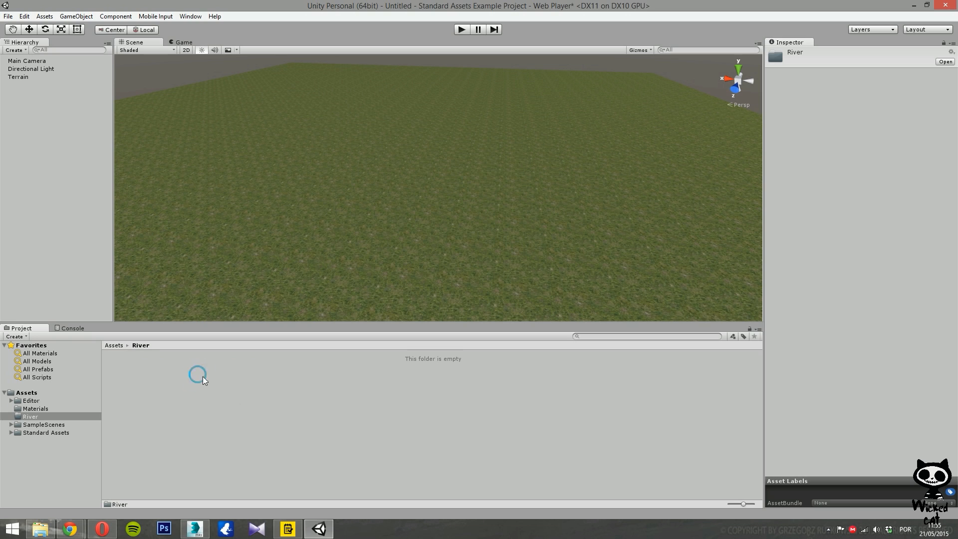
left_click(39, 528)
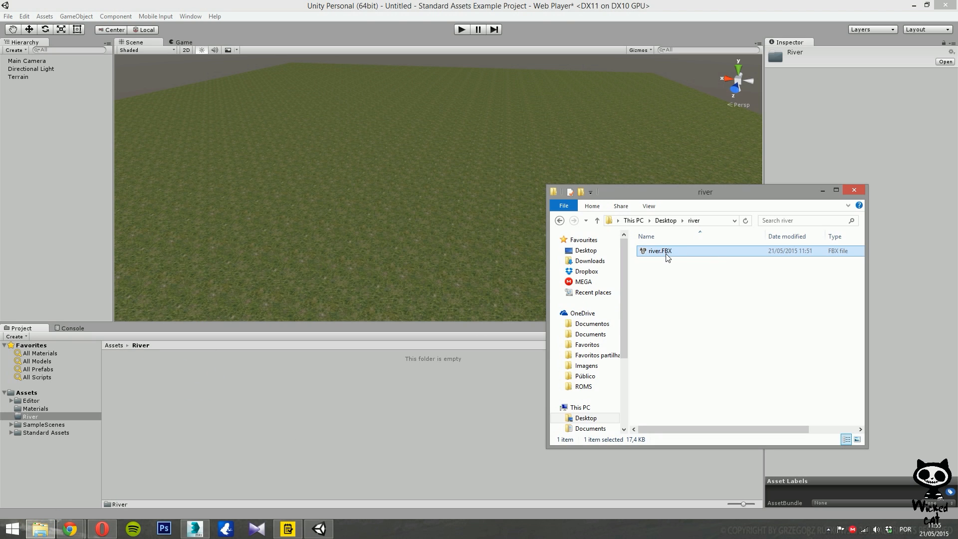
left_click_drag(668, 257, 206, 405)
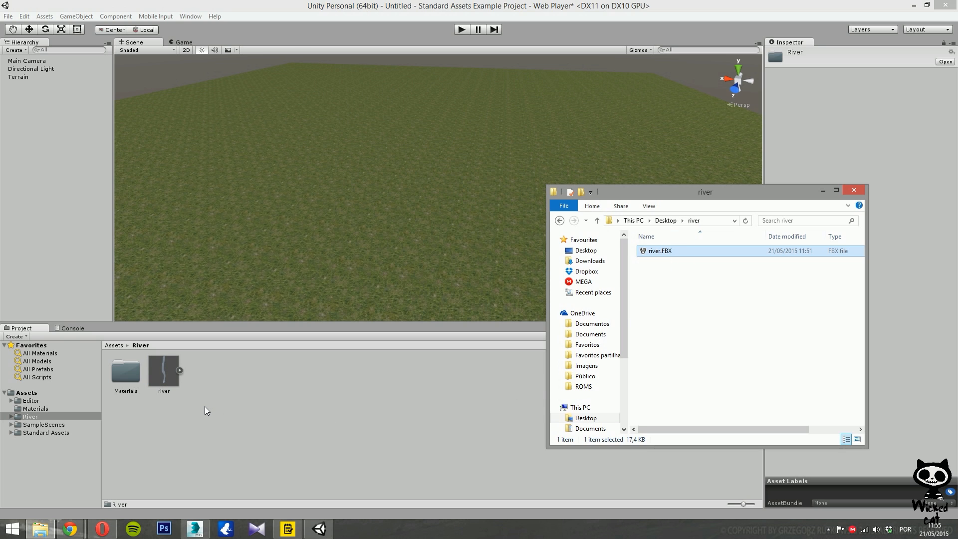
left_click(821, 192)
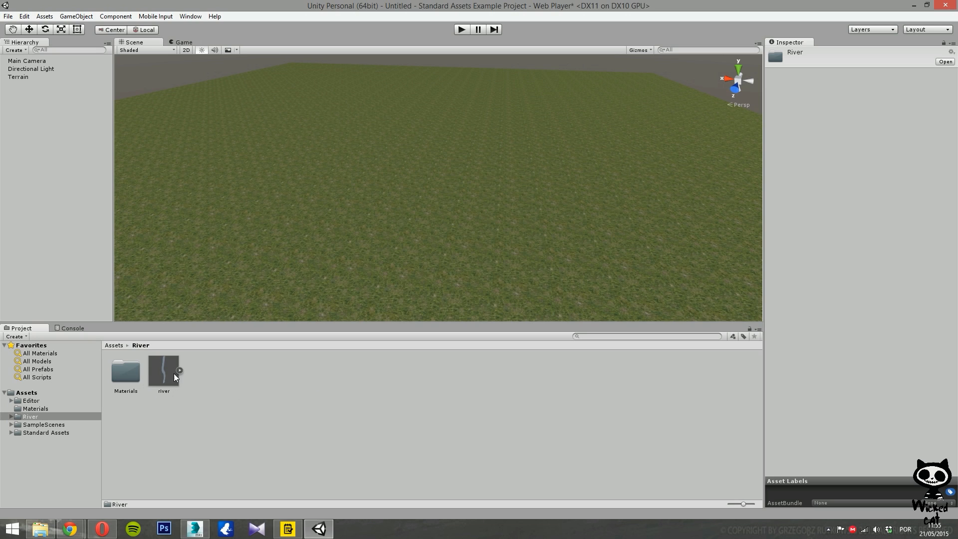
- Check the imported river model and its material, and delete the Materials folder inside the River folder
left_click(161, 371)
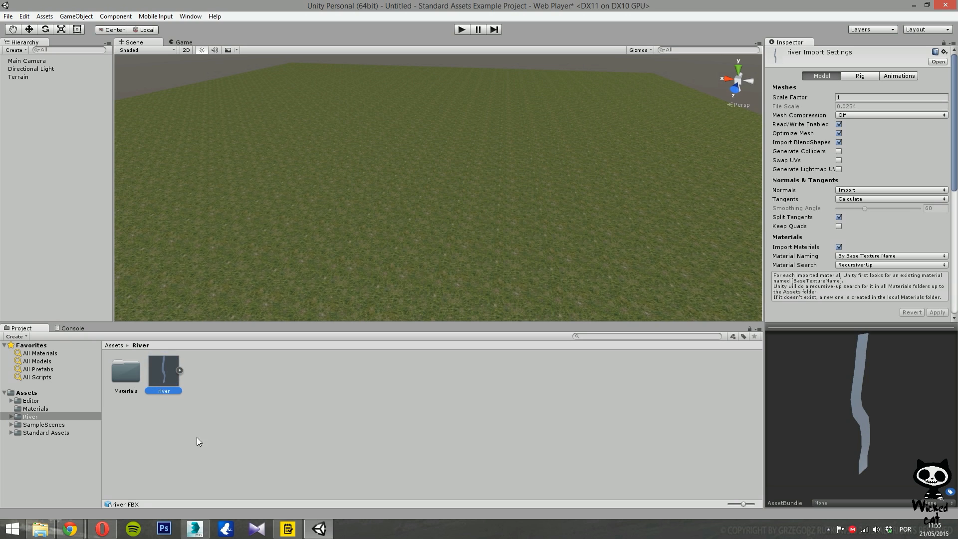
double_click(122, 380)
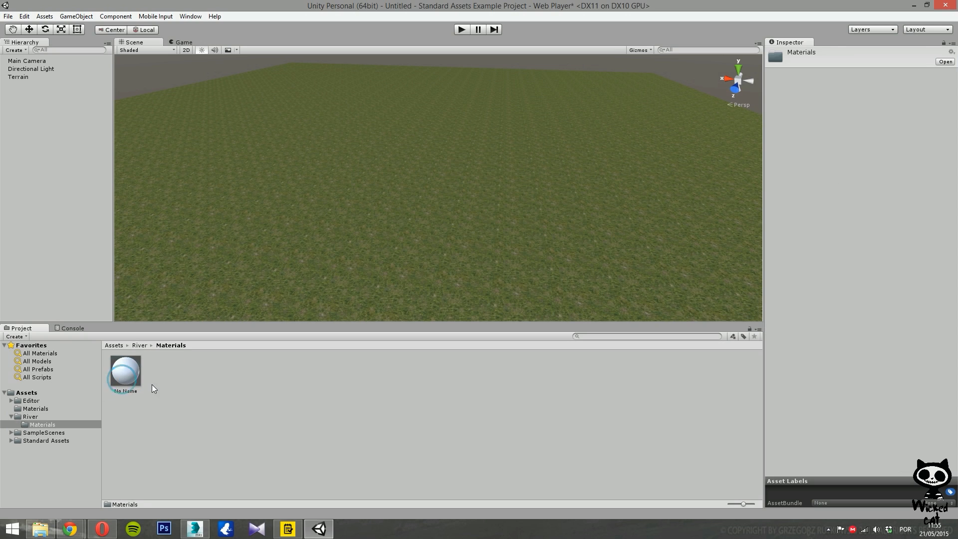
left_click(139, 346)
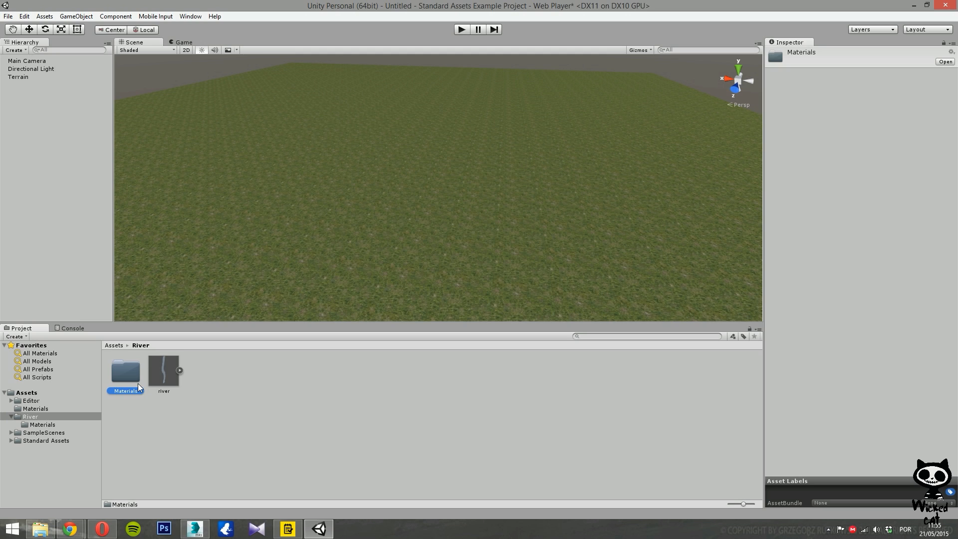
key("Delete")
left_click(502, 286)
- Place the river model from the River folder onto the terrain in the scene
left_click(126, 374)
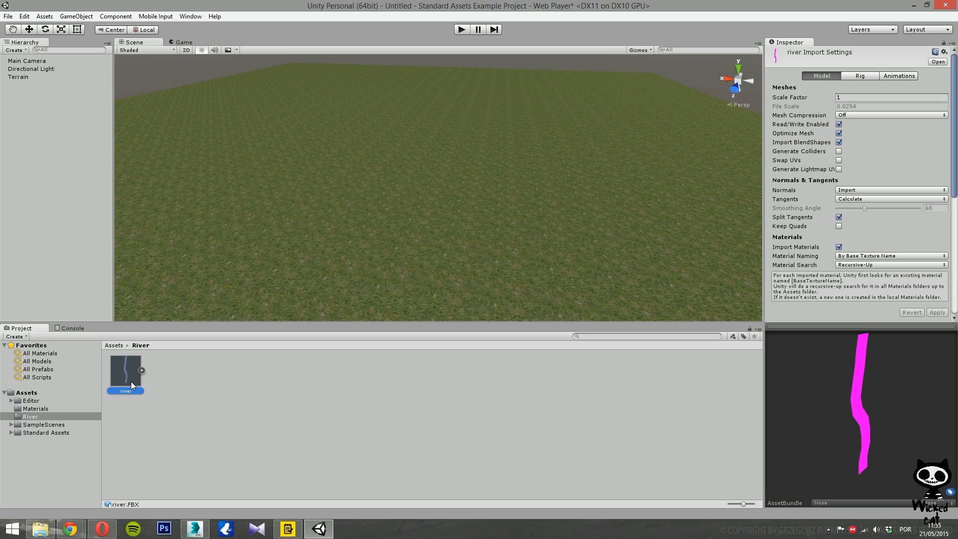
left_click_drag(131, 382, 358, 247)
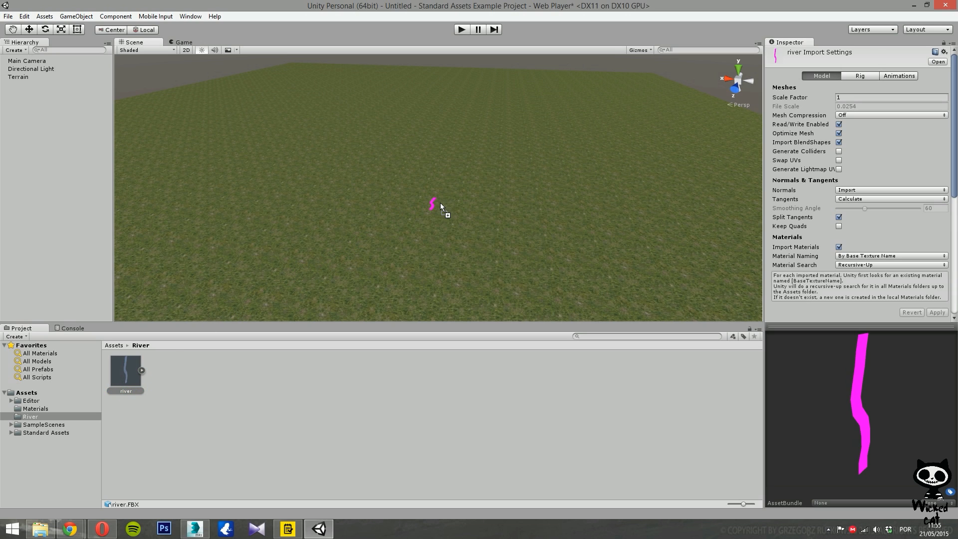
left_click_drag(441, 204, 447, 203)
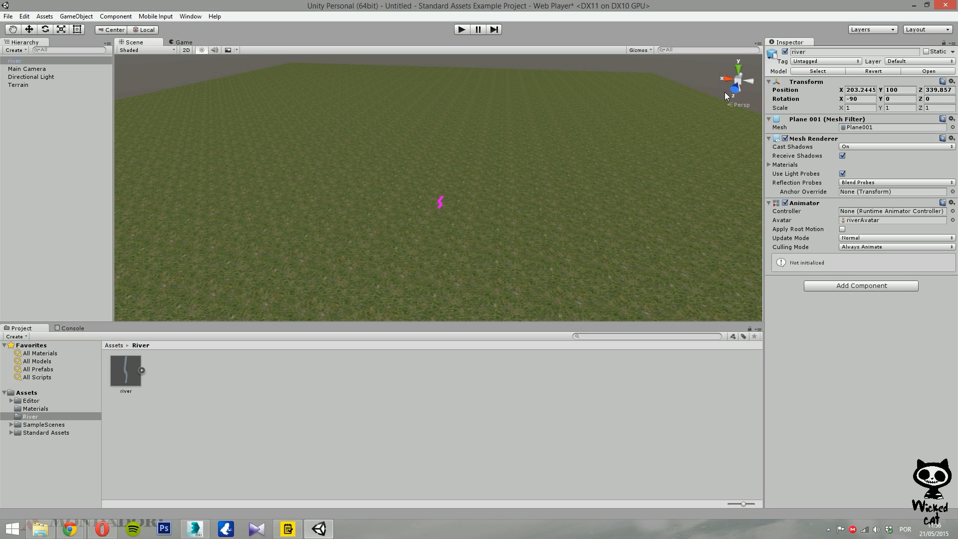
- Set the river object's X and Y scale to 50
left_click(739, 67)
middle_click_drag(539, 121, 532, 229)
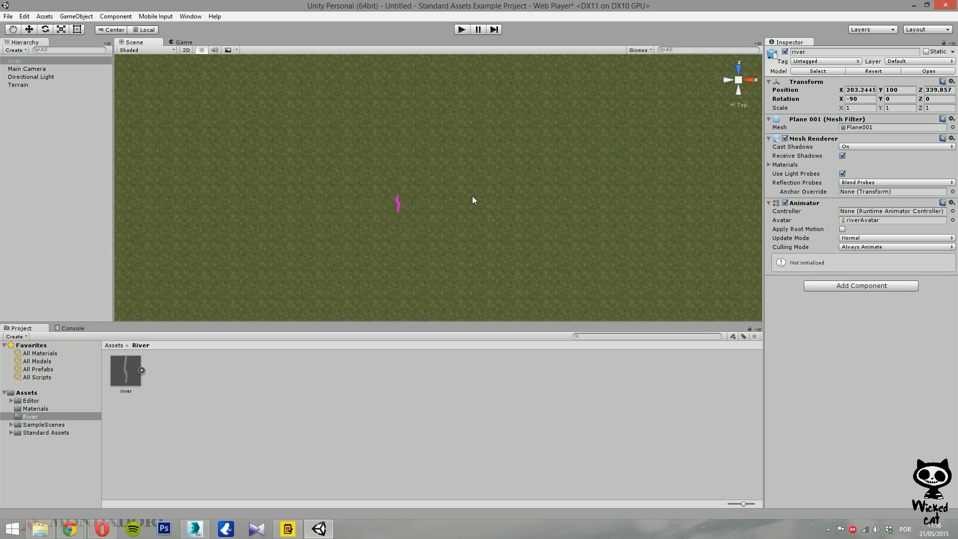
left_click(22, 61)
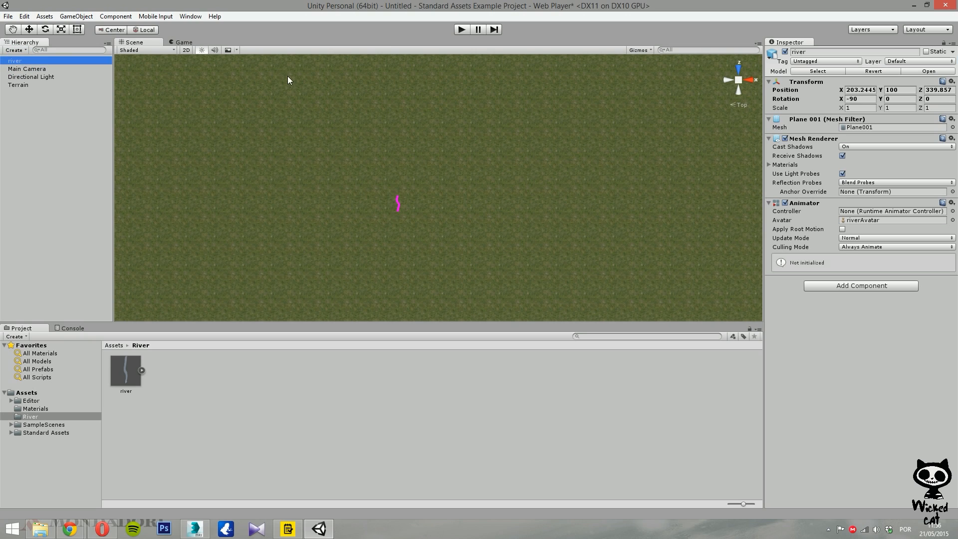
left_click(866, 108)
type("50")
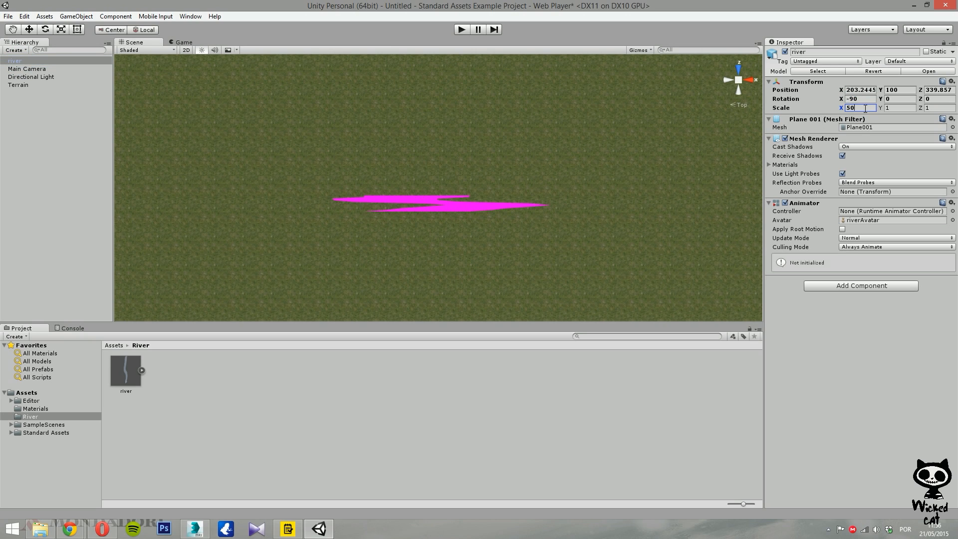
left_click(894, 107)
type("50")
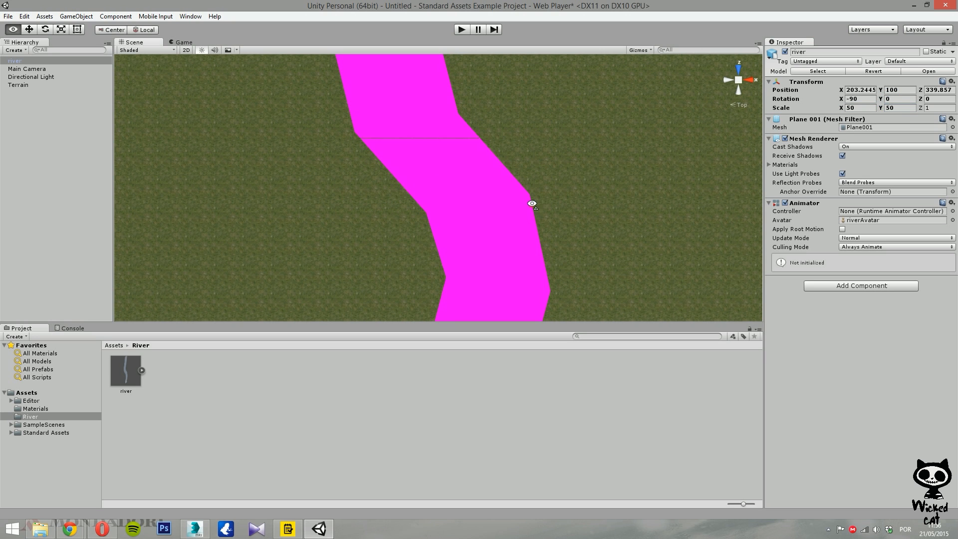
- Set the river's Y position to 101 so it sits just above the terrain surface
left_click_drag(531, 199, 3, 79, "alt")
left_click_drag(382, 184, 138, 242, "alt")
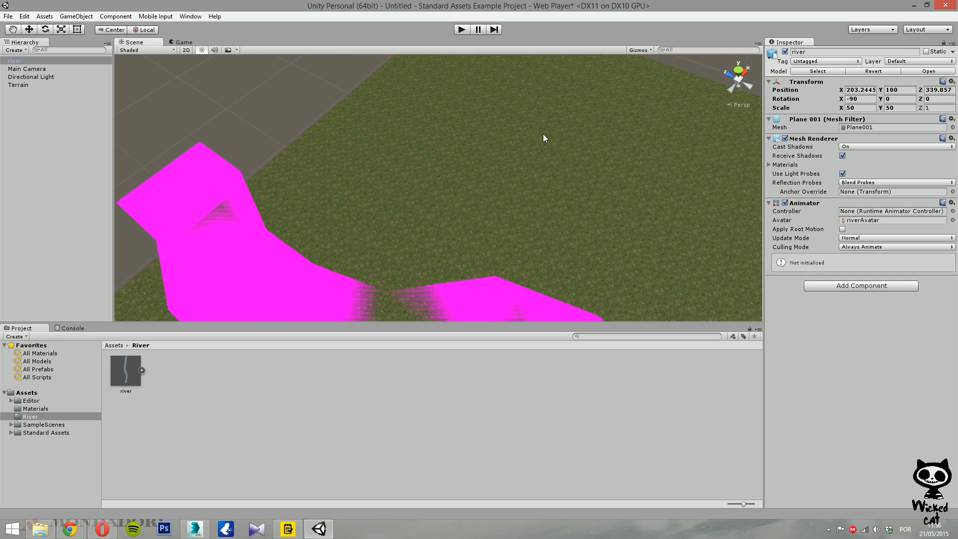
left_click(904, 89)
type("101")
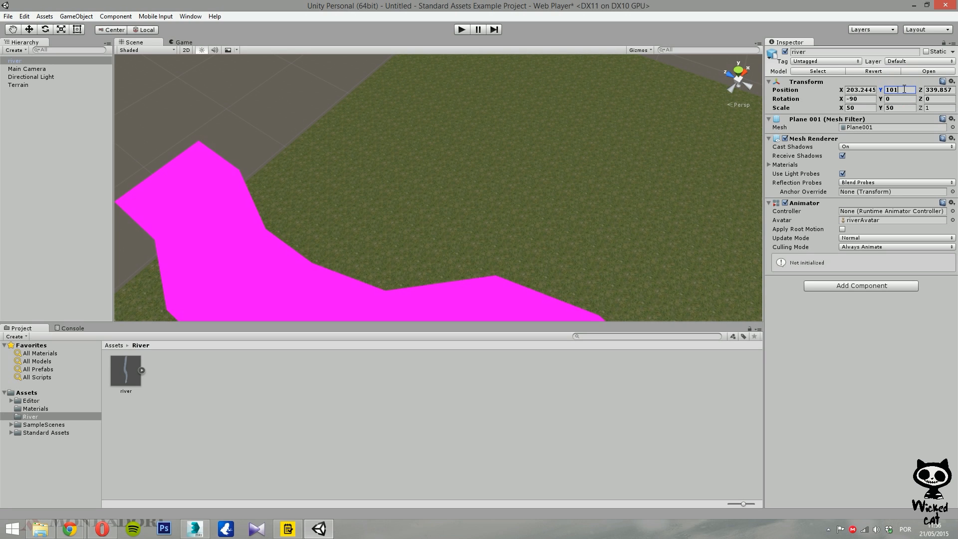
- Shift the river along the terrain to X position 203.13 and Z position 292
left_click_drag(565, 162, 597, 208, "alt")
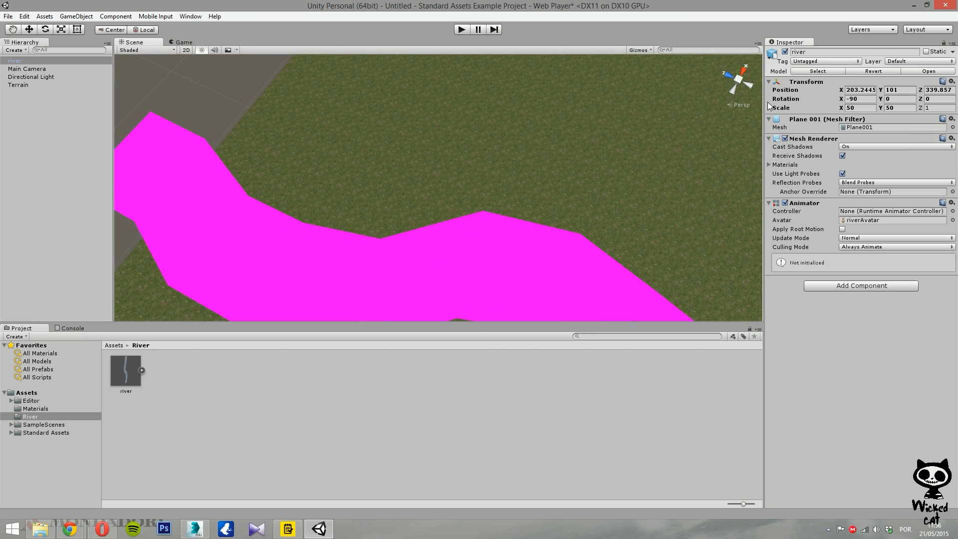
left_click(741, 81)
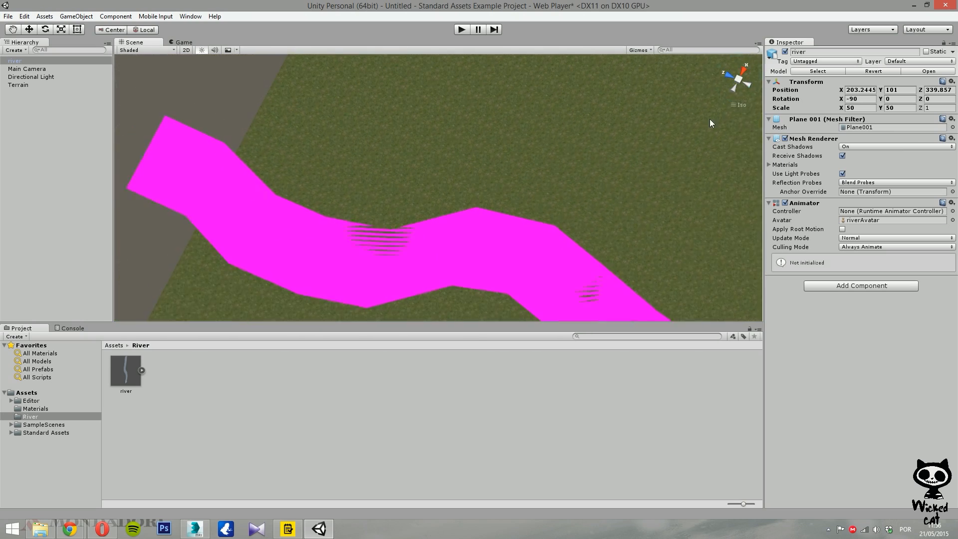
left_click(741, 80)
left_click_drag(737, 106, 724, 155, "alt")
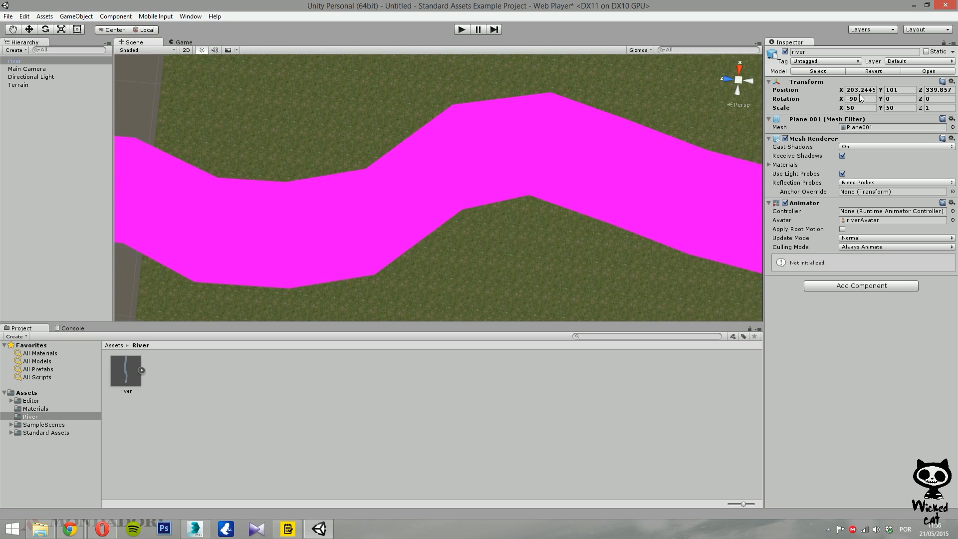
mouse_move(841, 90)
left_mouse_down()
mouse_move(863, 91)
mouse_move(839, 91)
left_mouse_up()
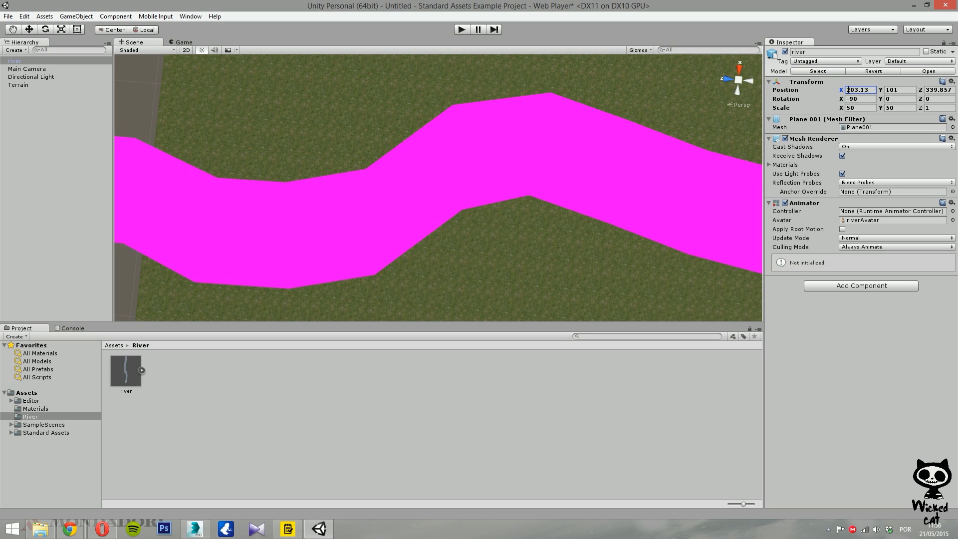
left_click_drag(920, 91, 869, 87)
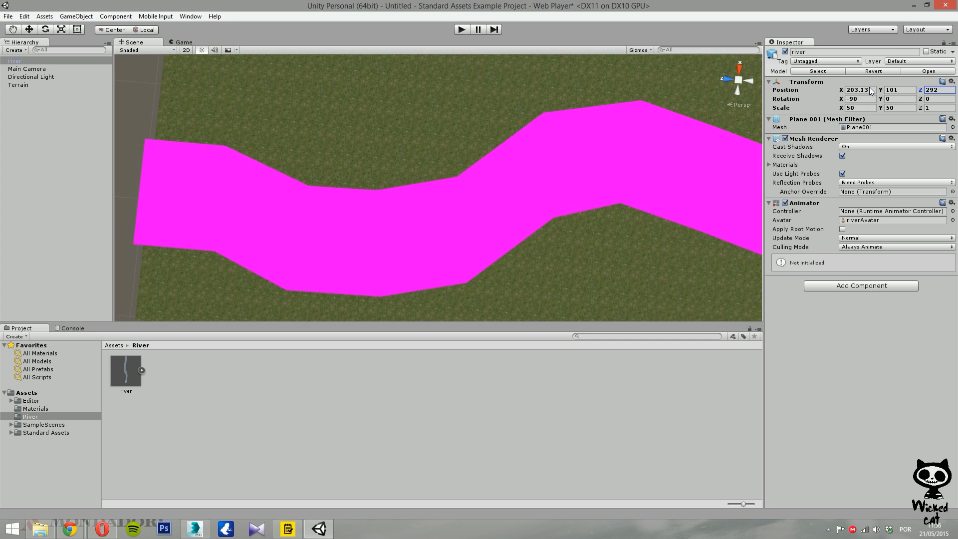
- Set up the terrain's Raise / Lower brush with a size of 70, with the river seen from directly above
left_click_drag(583, 113, 757, 13, "alt")
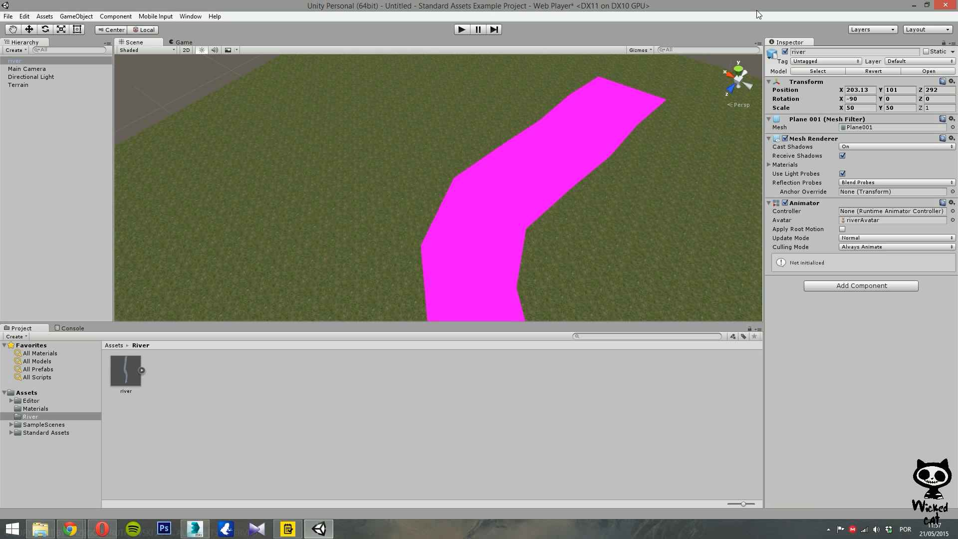
left_click(738, 67)
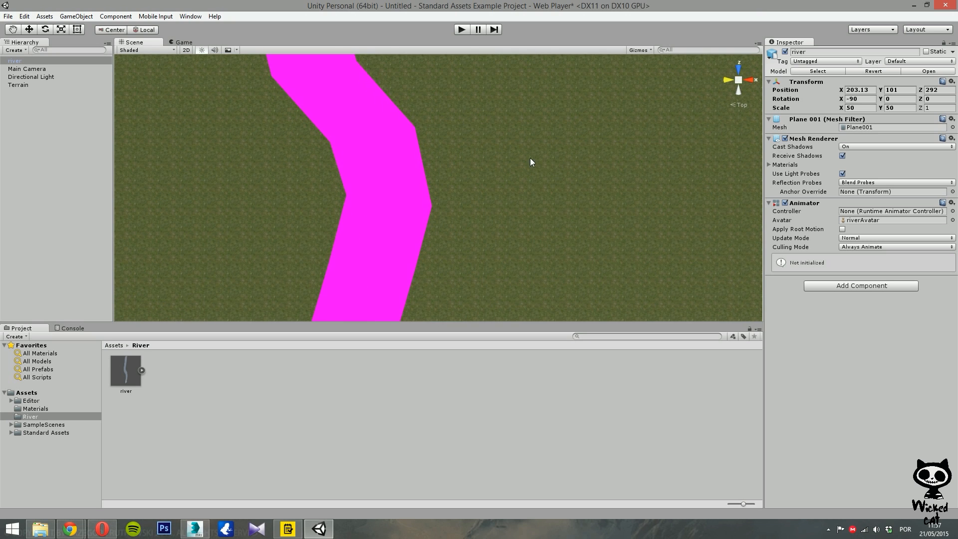
middle_click_drag(428, 148, 368, 184)
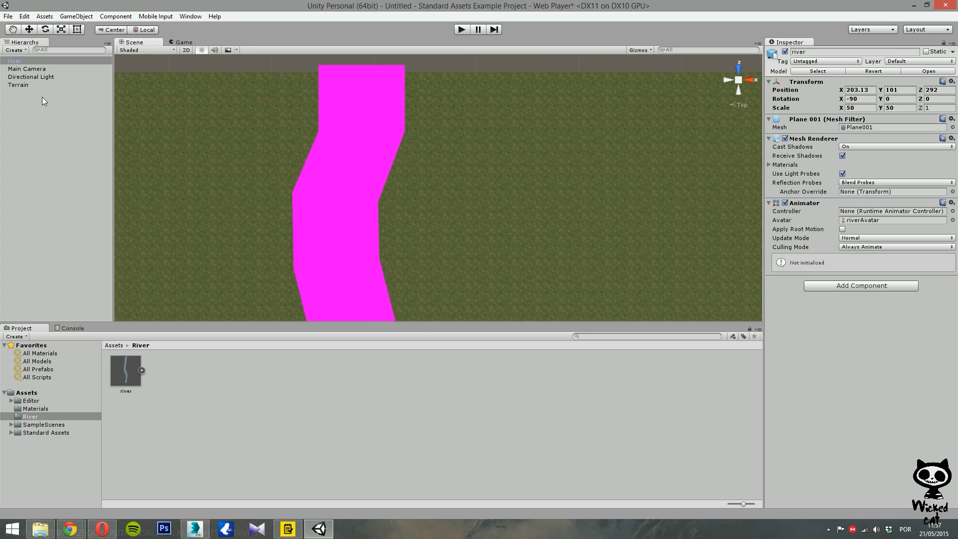
left_click(20, 85)
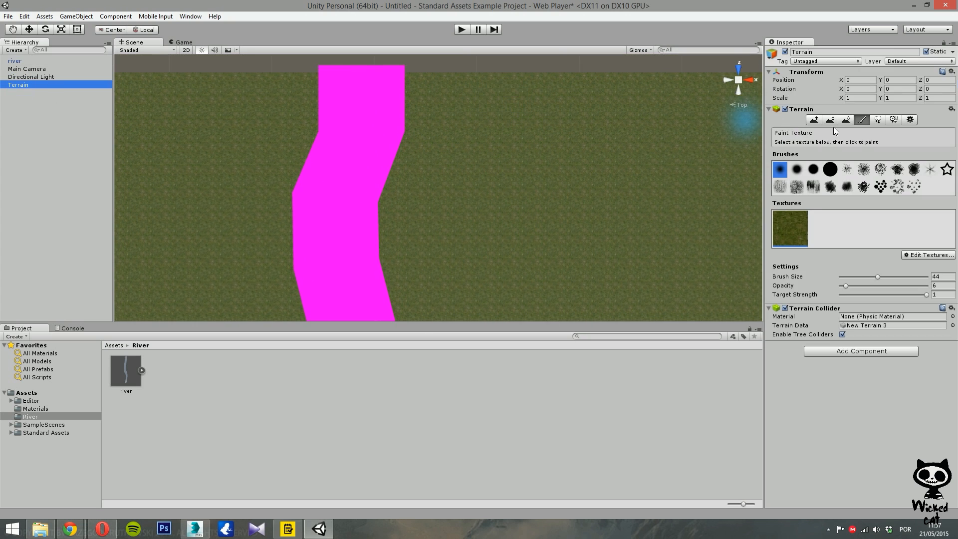
left_click(813, 120)
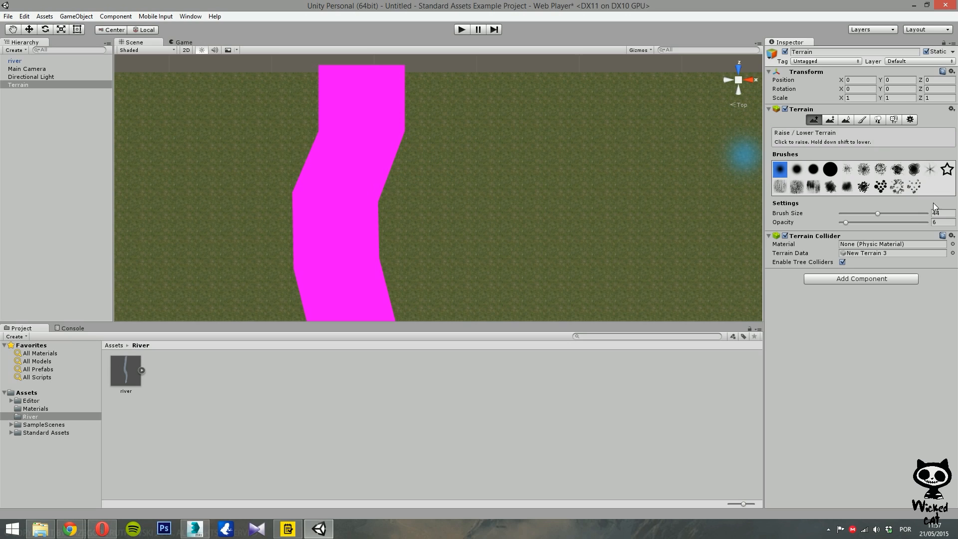
mouse_move(886, 213)
left_mouse_down()
mouse_move(905, 213)
mouse_move(892, 214)
left_mouse_up()
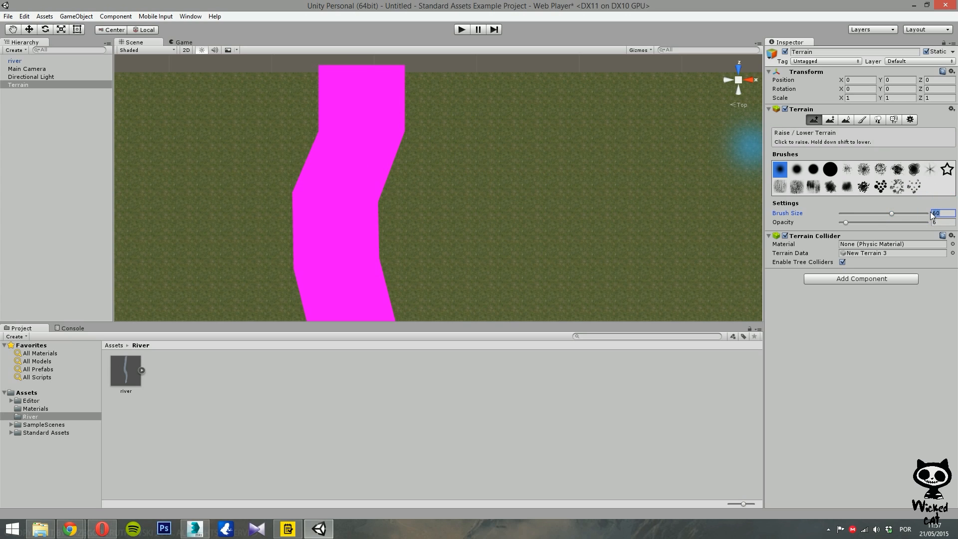
type("70")
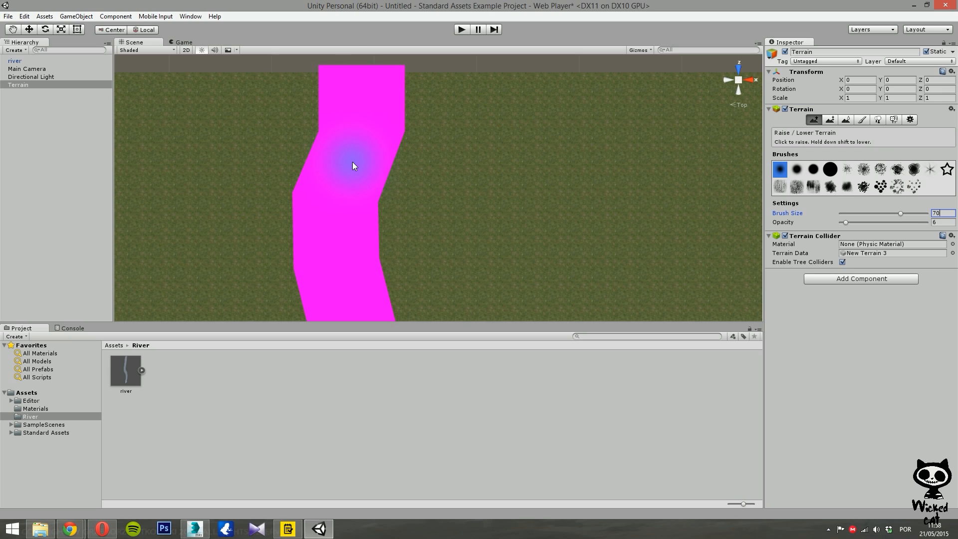
- Lower the terrain beneath the full length of the river mesh to carve a riverbed along its course
left_click(360, 78)
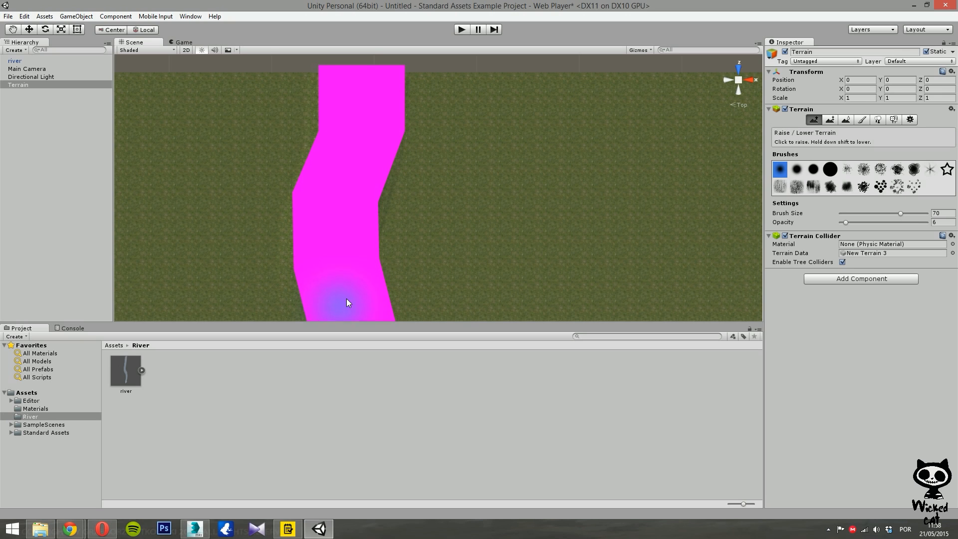
middle_click_drag(526, 217, 555, 79)
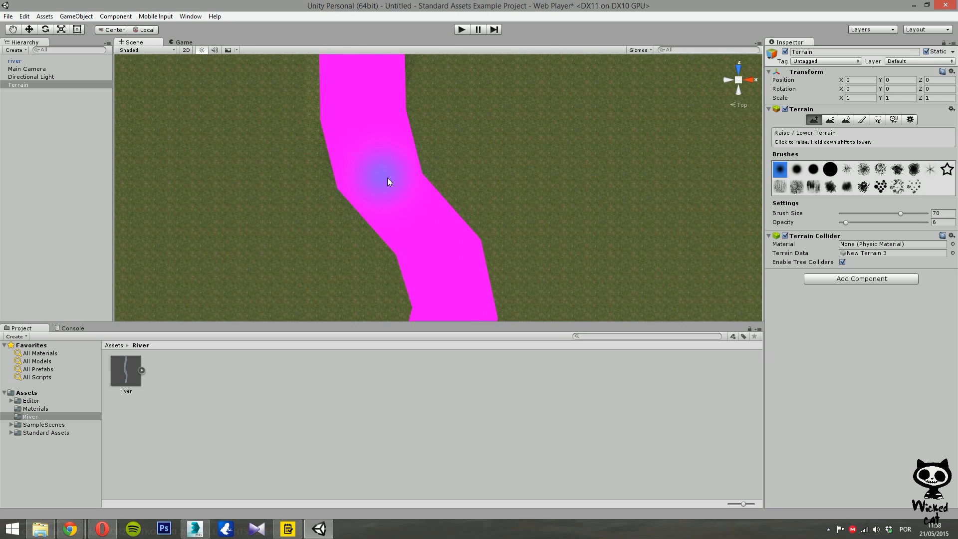
middle_click_drag(595, 278, 610, 80)
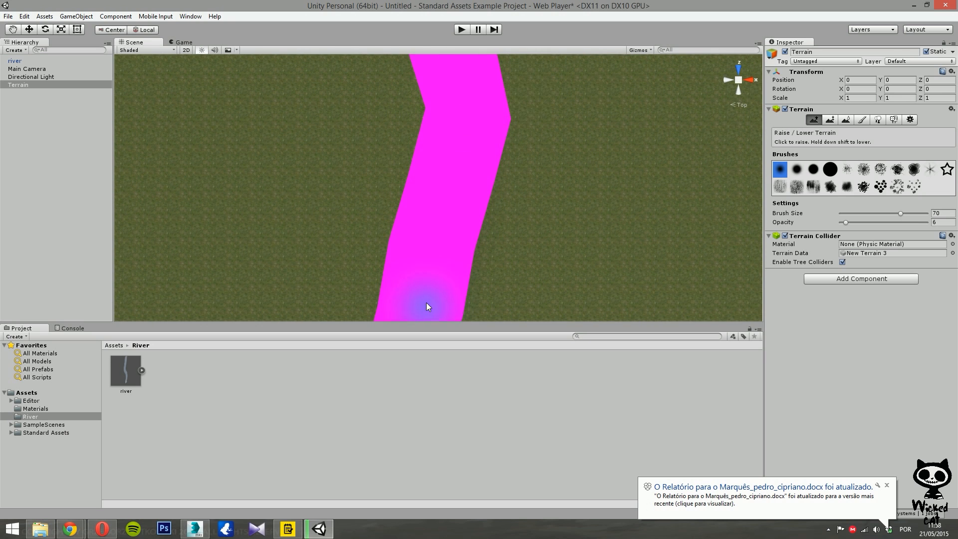
middle_click_drag(584, 274, 606, 118)
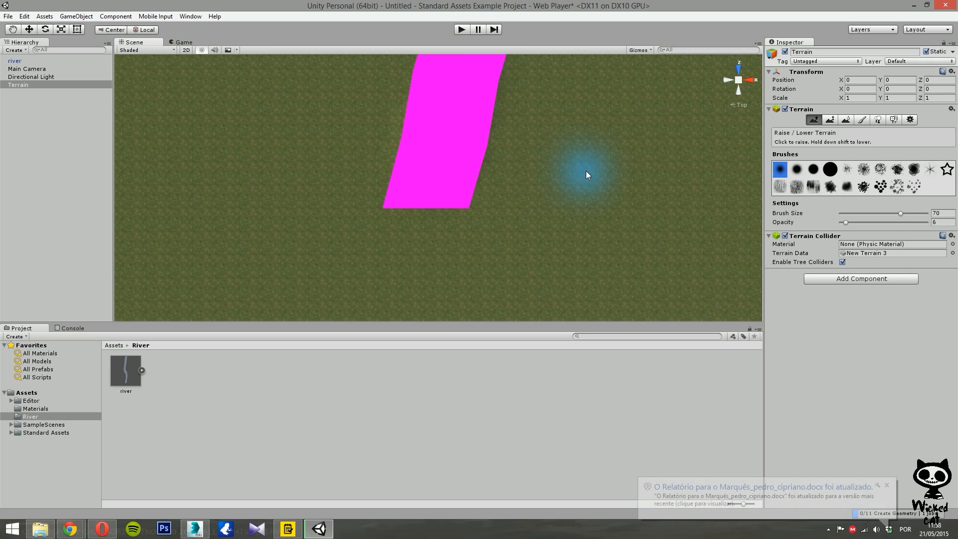
middle_click_drag(622, 165, 557, 258)
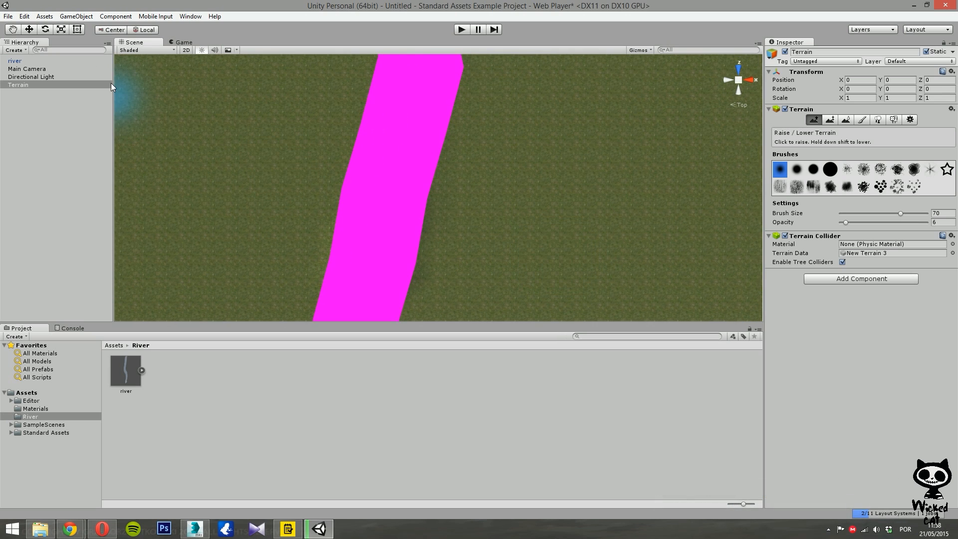
- Disable the river object and view the carved channel in the terrain at an angle
left_click(18, 61)
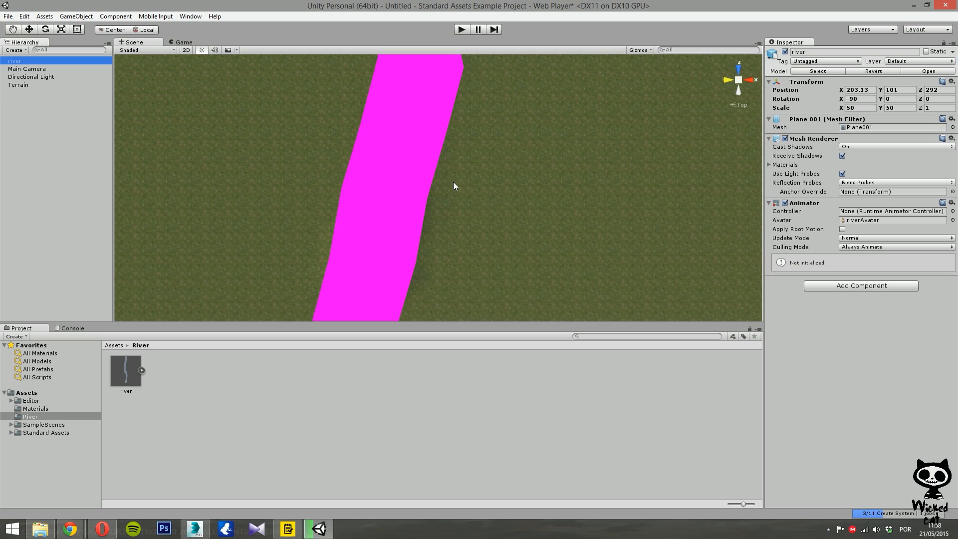
middle_click_drag(453, 182, 533, 248)
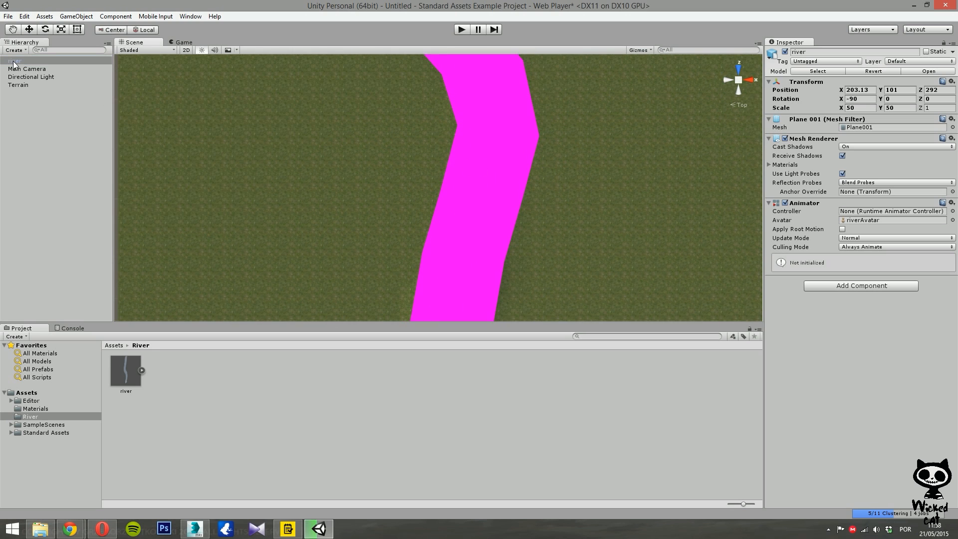
left_click(785, 52)
middle_click_drag(484, 199, 555, 107)
middle_click_drag(498, 208, 496, 230)
left_click_drag(530, 213, 721, 106, "alt")
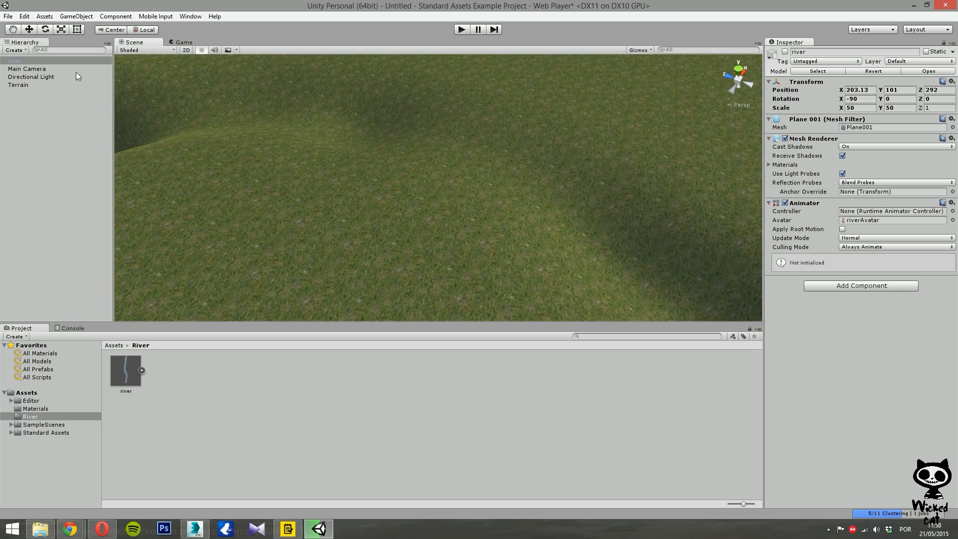
- Lower the uneven parts of the carved riverbed further with the Raise / Lower brush to even out the channel
left_click(18, 84)
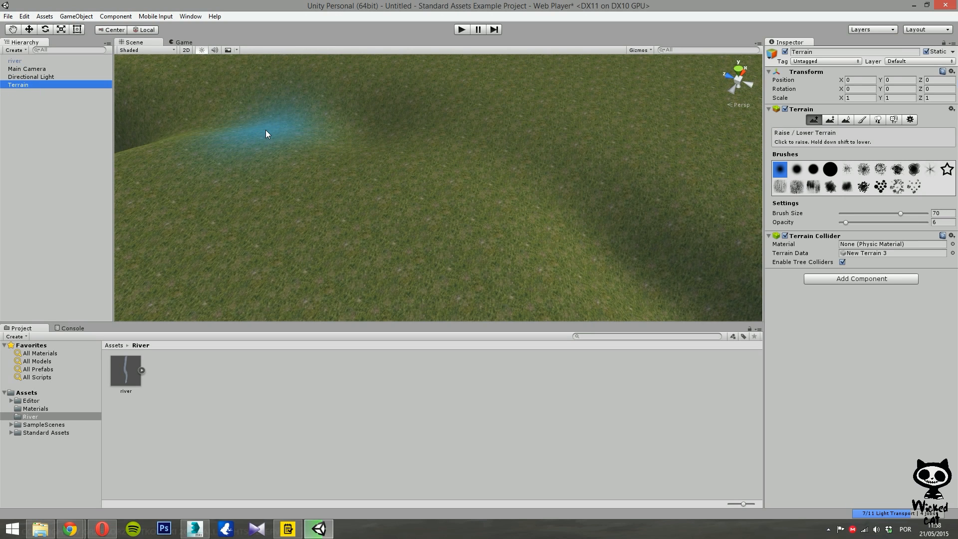
mouse_move(191, 131)
left_mouse_down("shift")
mouse_move(300, 130)
mouse_move(379, 145)
mouse_move(569, 224)
mouse_move(667, 285)
mouse_move(460, 193)
mouse_move(381, 172)
mouse_move(727, 236)
mouse_move(721, 142)
mouse_move(657, 138)
mouse_move(554, 178)
left_mouse_up("shift")
mouse_move(458, 228)
left_mouse_down("shift")
mouse_move(368, 248)
mouse_move(489, 240)
mouse_move(306, 269)
mouse_move(155, 261)
mouse_move(369, 257)
left_mouse_up("shift")
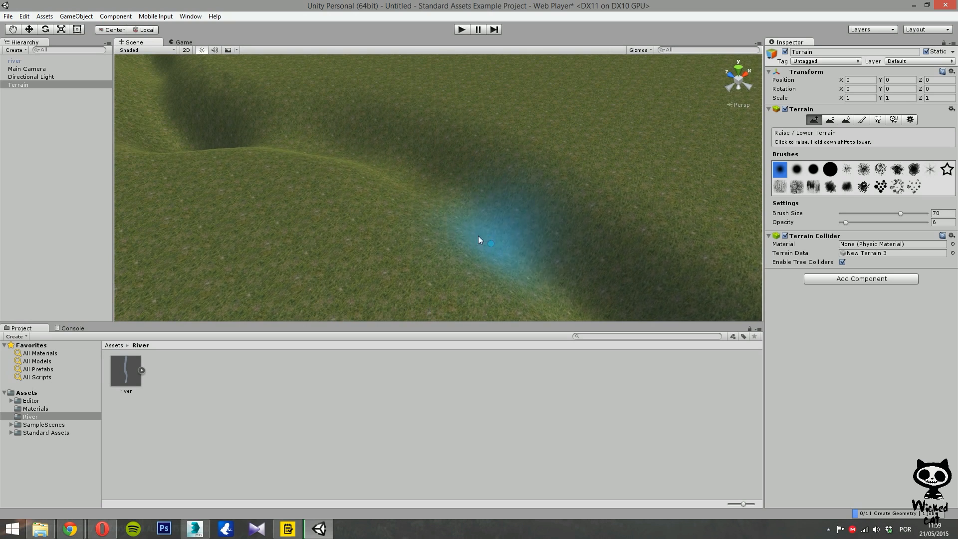
left_click_drag(260, 151, 353, 178, "alt")
- Re-enable the river object and set its Y position to 94.5 so it sits down inside the riverbed
left_click(15, 61)
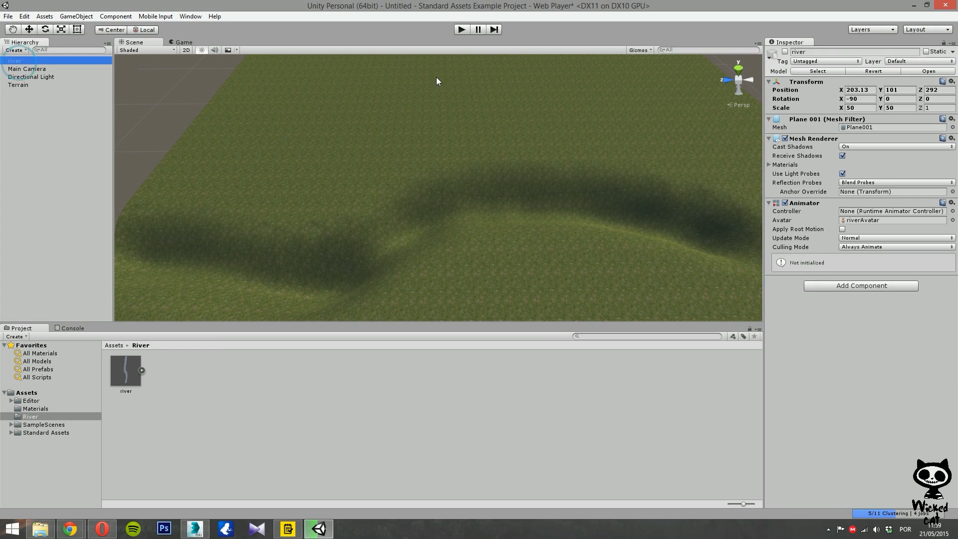
left_click(786, 52)
left_click_drag(501, 212, 526, 217, "alt")
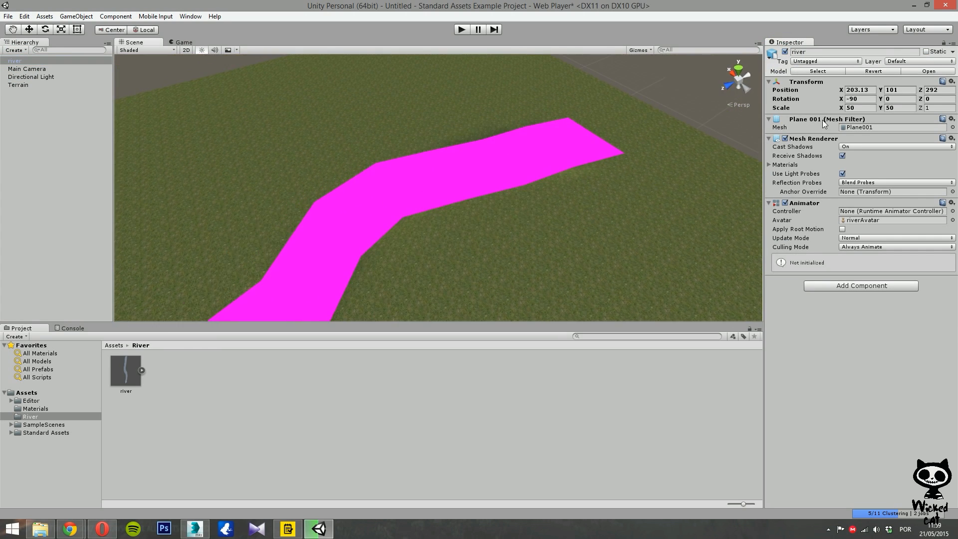
left_click(900, 89)
type("94.5")
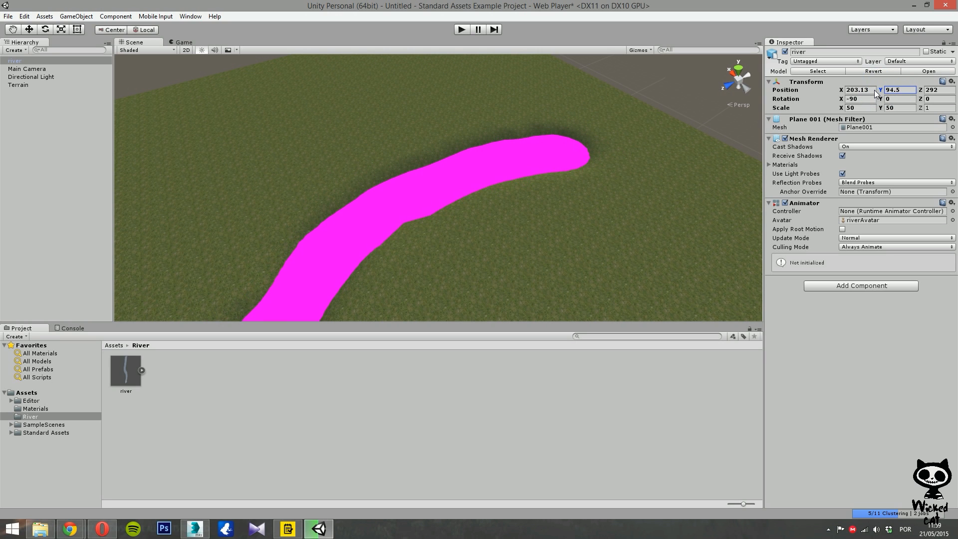
left_click_drag(501, 169, 331, 202, "alt")
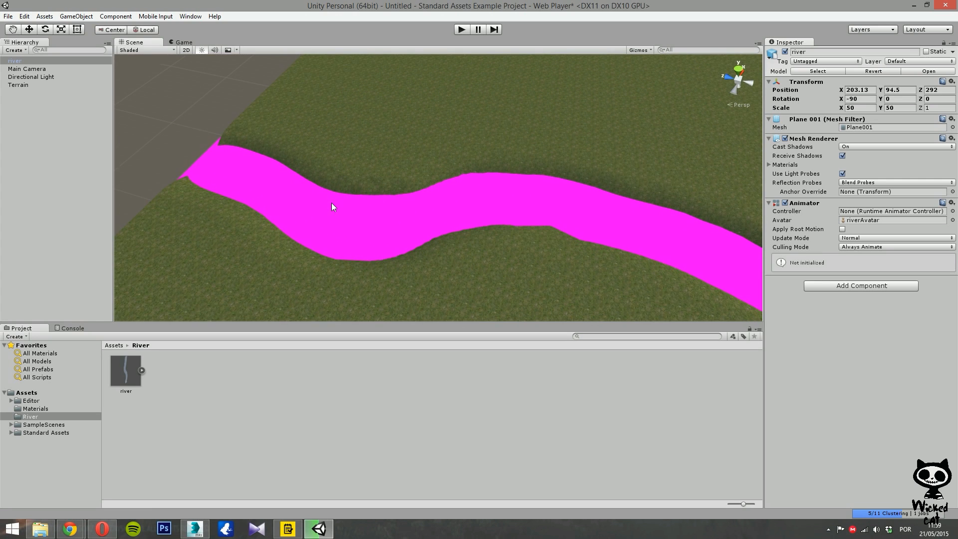
left_click_drag(434, 235, 568, 215, "alt")
left_click_drag(497, 222, 426, 249, "alt")
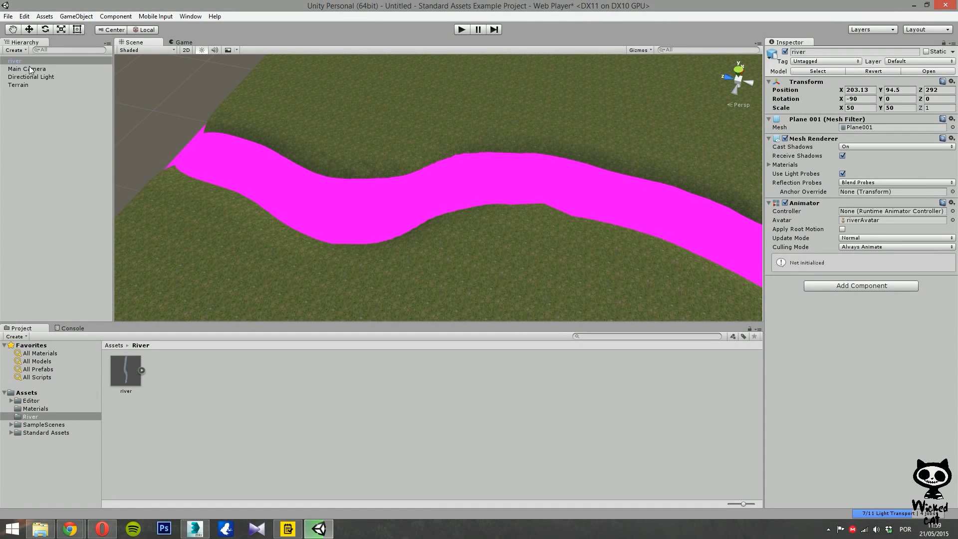
- Open the water Prefabs folder at Standard Assets > Environment > Water > Water in the project assets
left_click(34, 394)
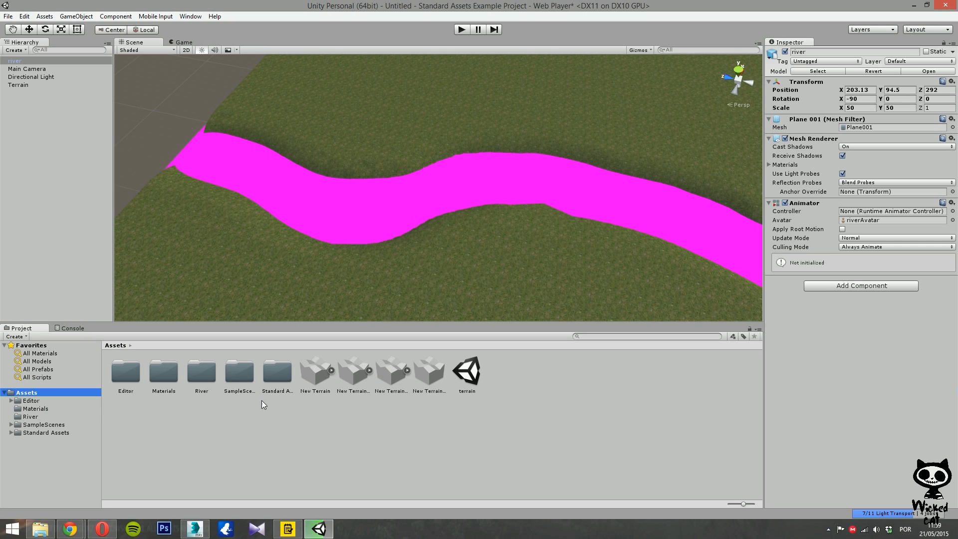
double_click(276, 371)
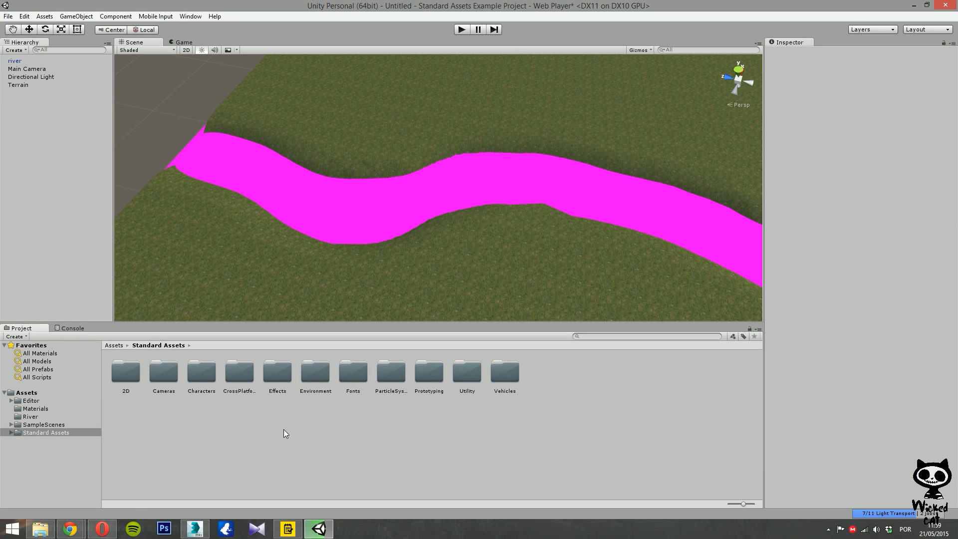
double_click(316, 374)
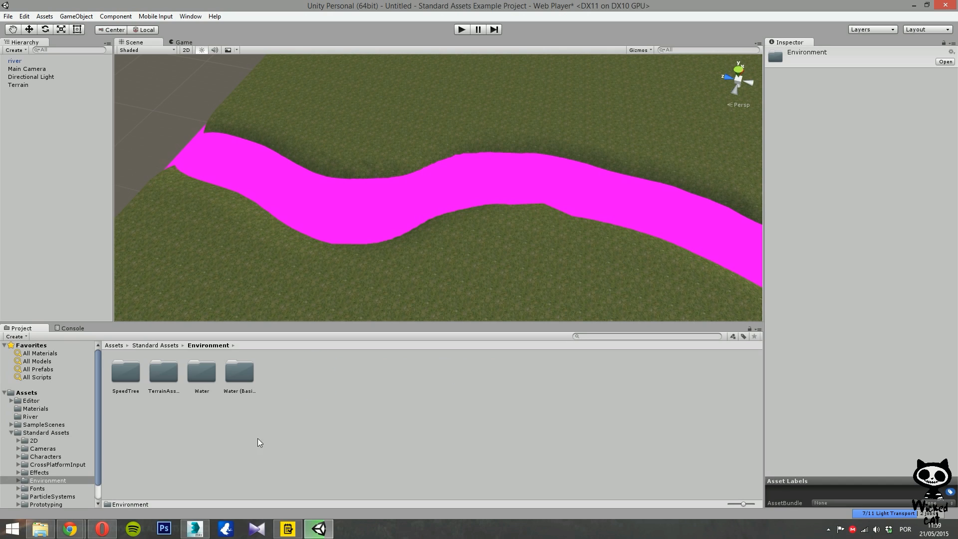
double_click(205, 369)
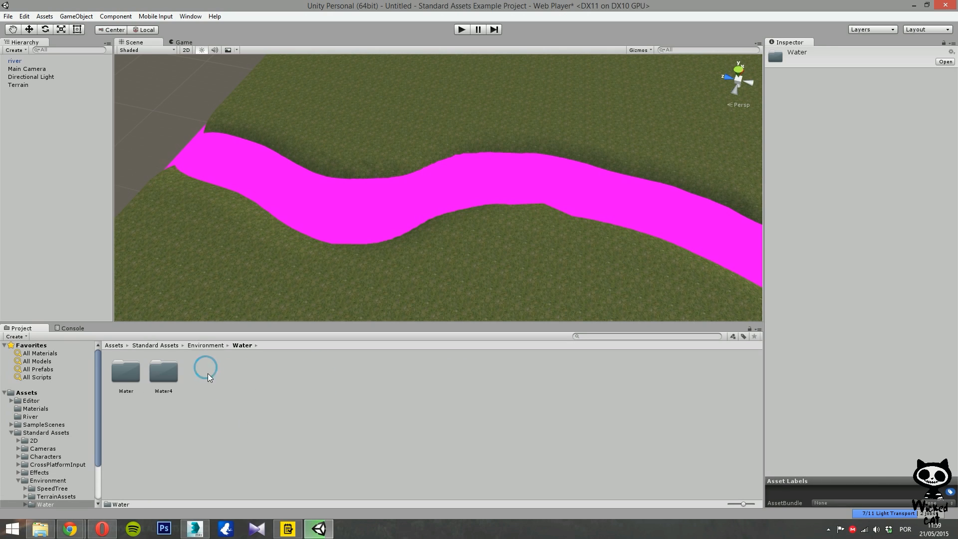
double_click(125, 375)
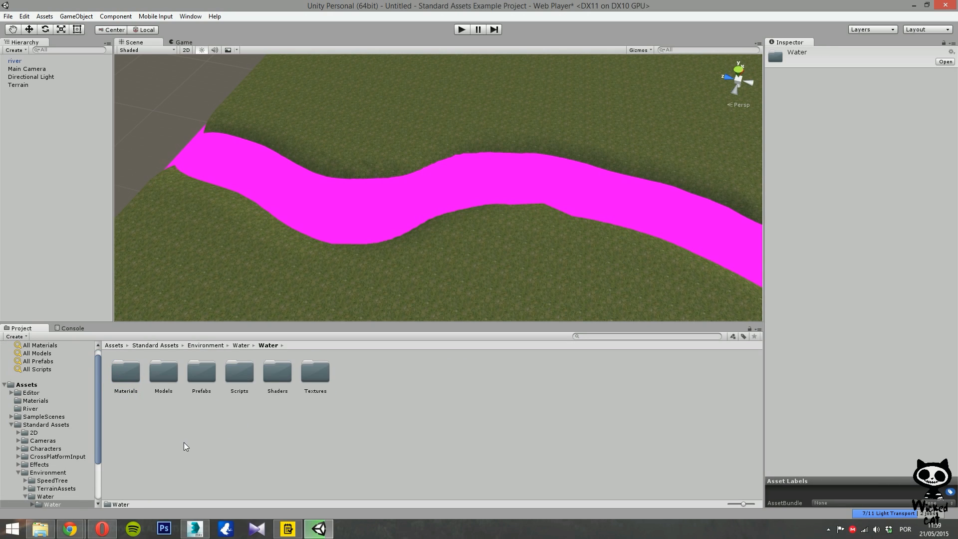
double_click(203, 375)
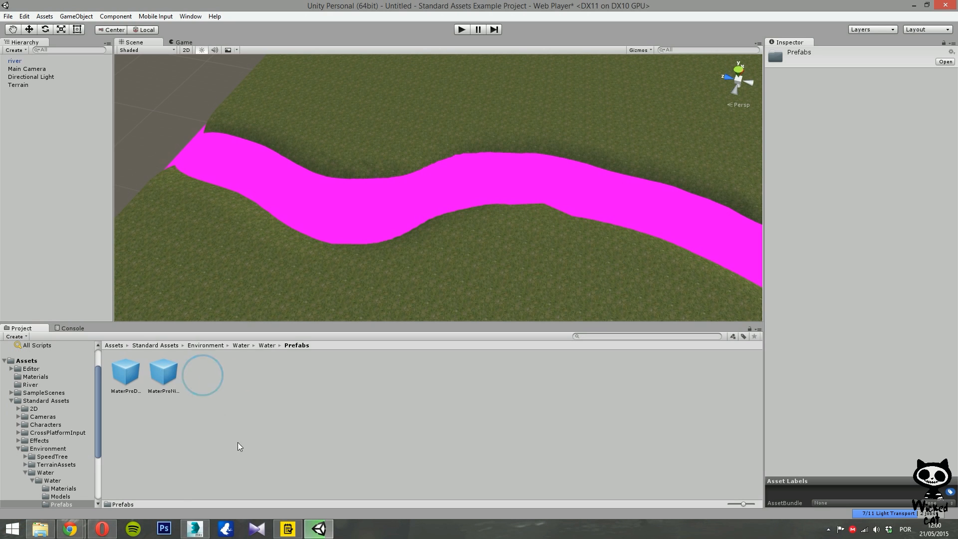
- Place the WaterProDaytime prefab on the terrain beside the river and raise its Y position to 114.9
left_click(155, 381)
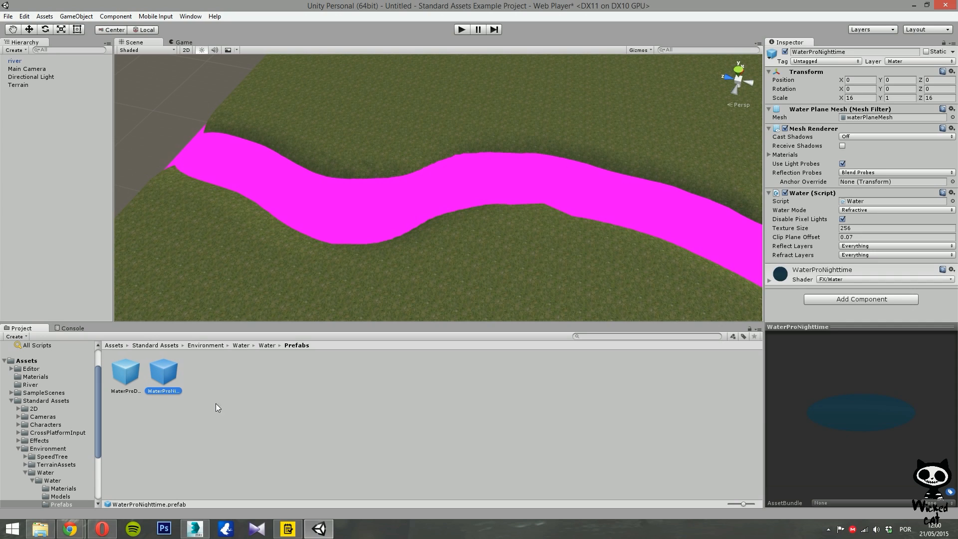
left_click(127, 379)
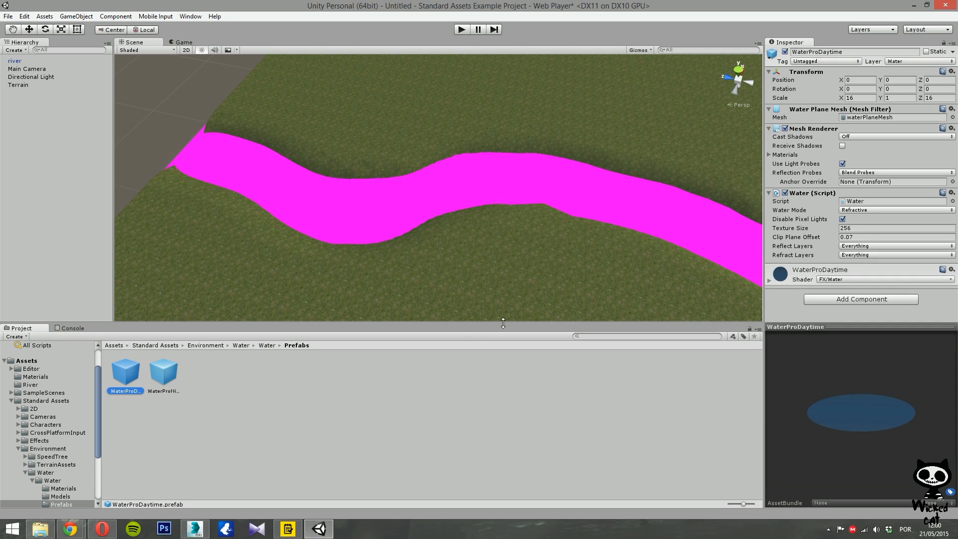
left_click_drag(126, 359, 312, 264)
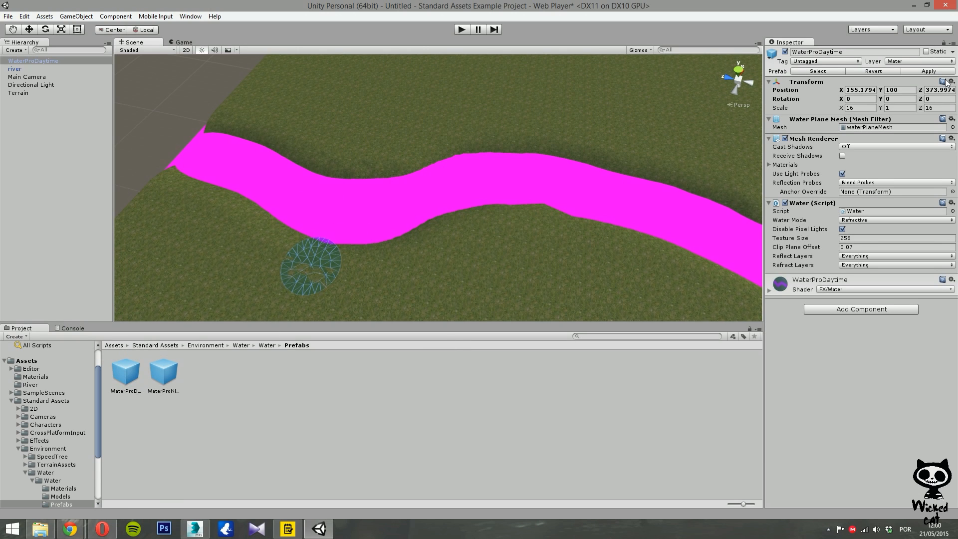
left_click_drag(882, 93, 912, 93)
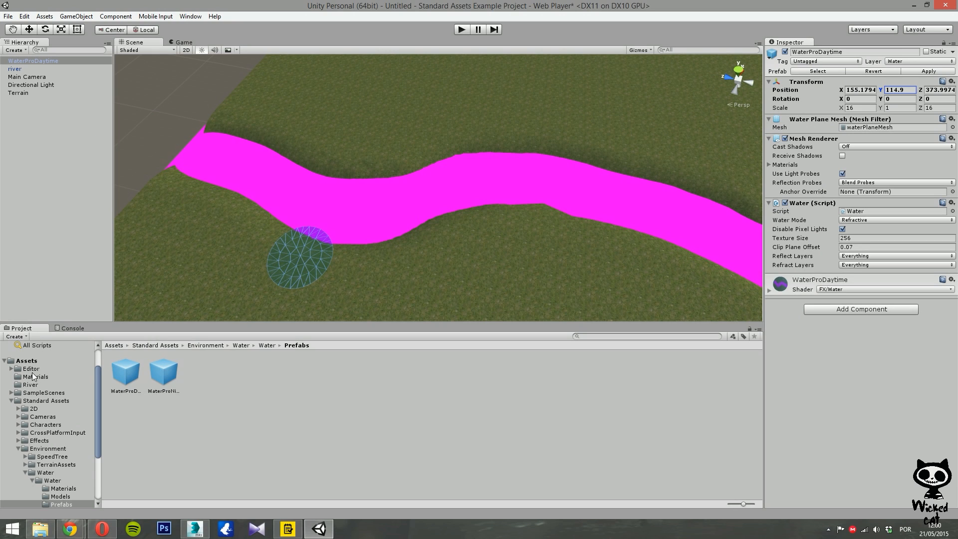
- Open the River folder in the project assets and expand the river model to list its sub-assets
left_click(26, 360)
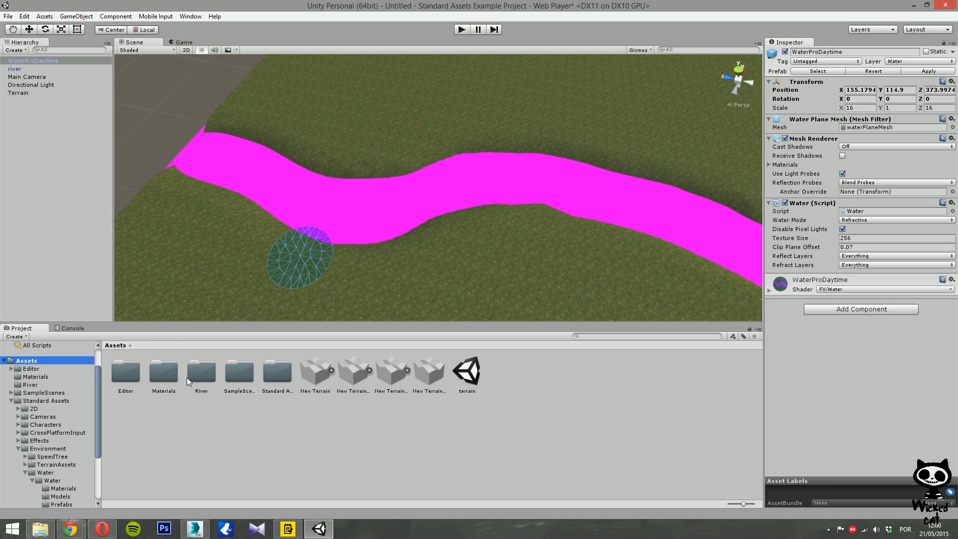
double_click(202, 371)
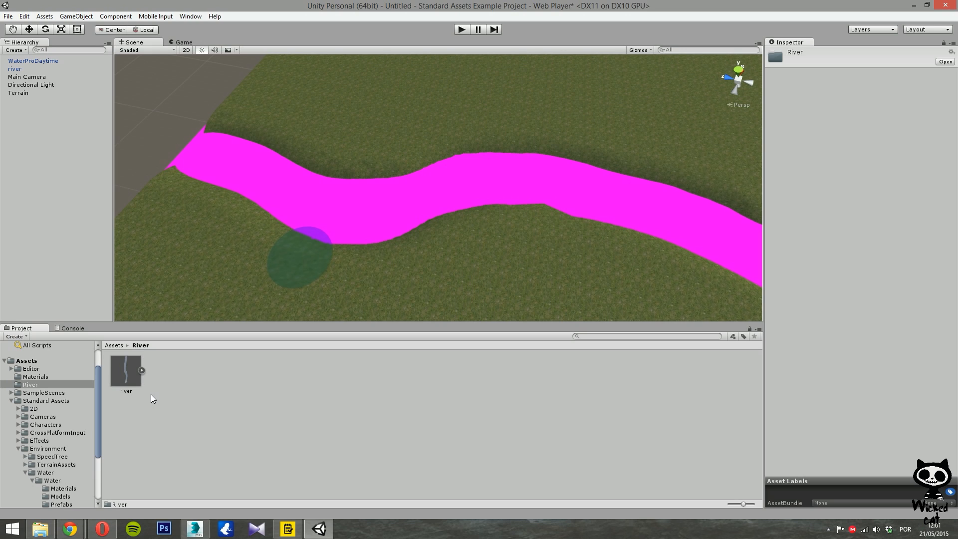
left_click(143, 370)
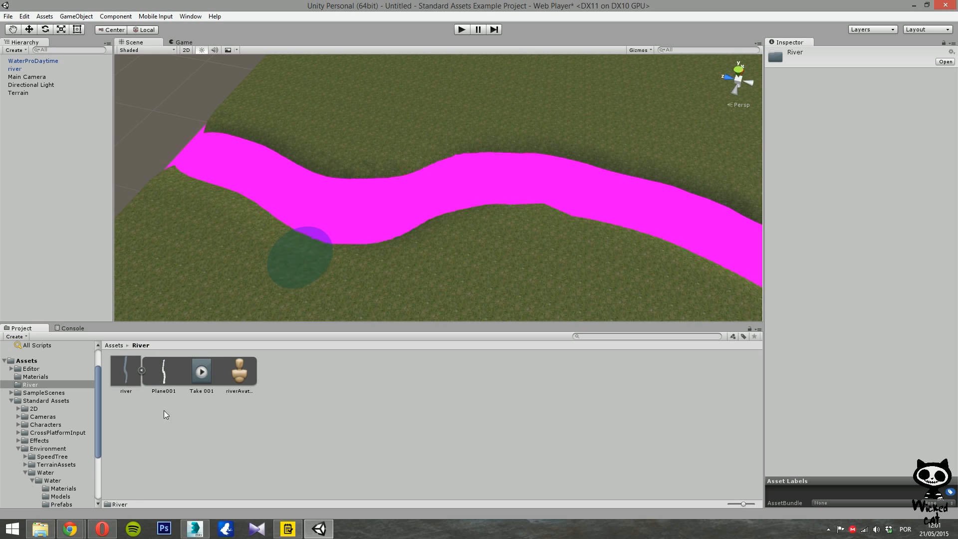
- Examine the river model's sub-assets: the Plane001 mesh, the Take 001 animation and the avatar
left_click(164, 387)
left_click(202, 376)
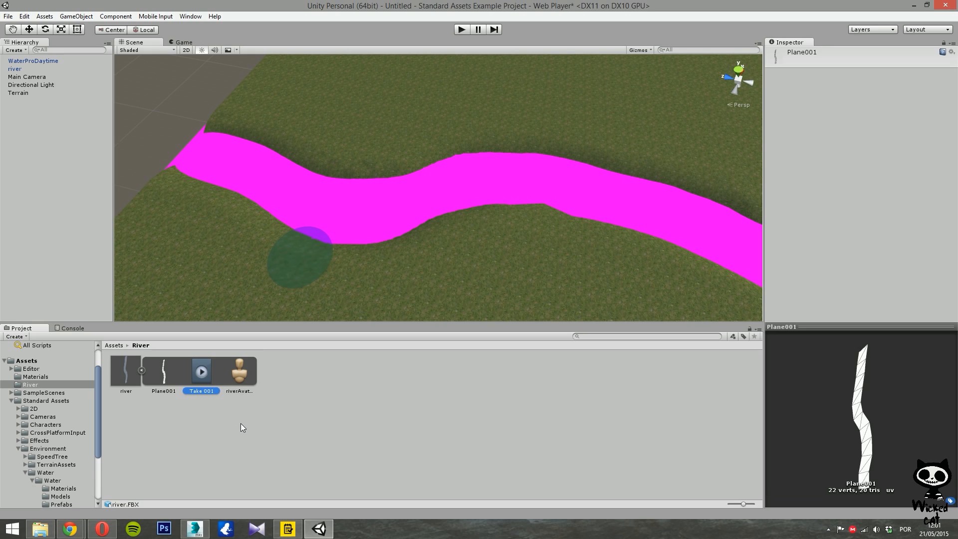
left_click(242, 387)
left_click(222, 431)
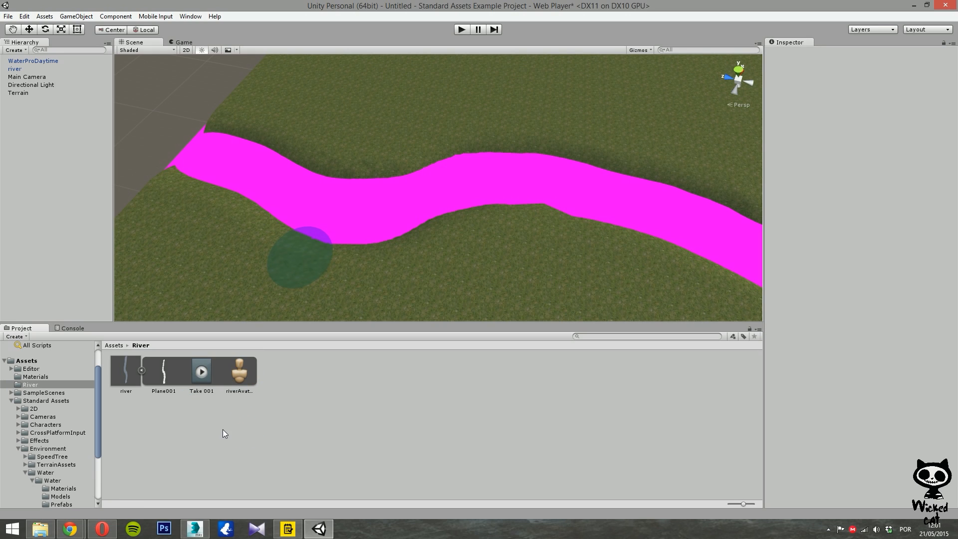
left_click(173, 381)
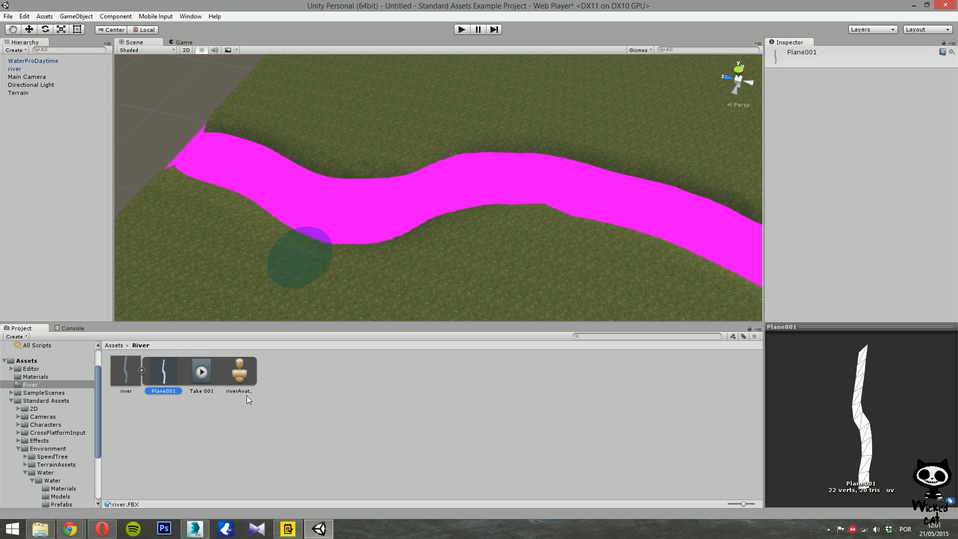
left_click(184, 427)
key("ctrl+z")
left_click(195, 391)
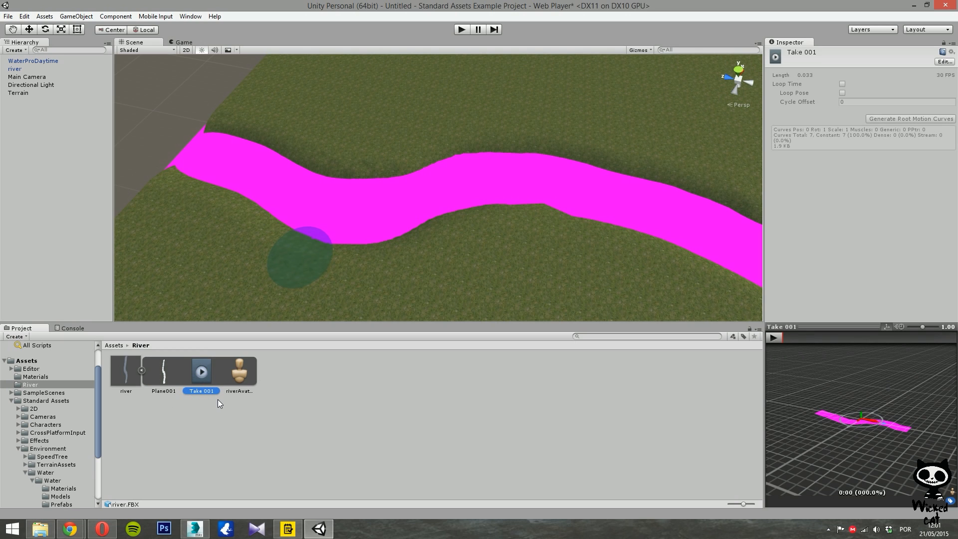
left_click(245, 381)
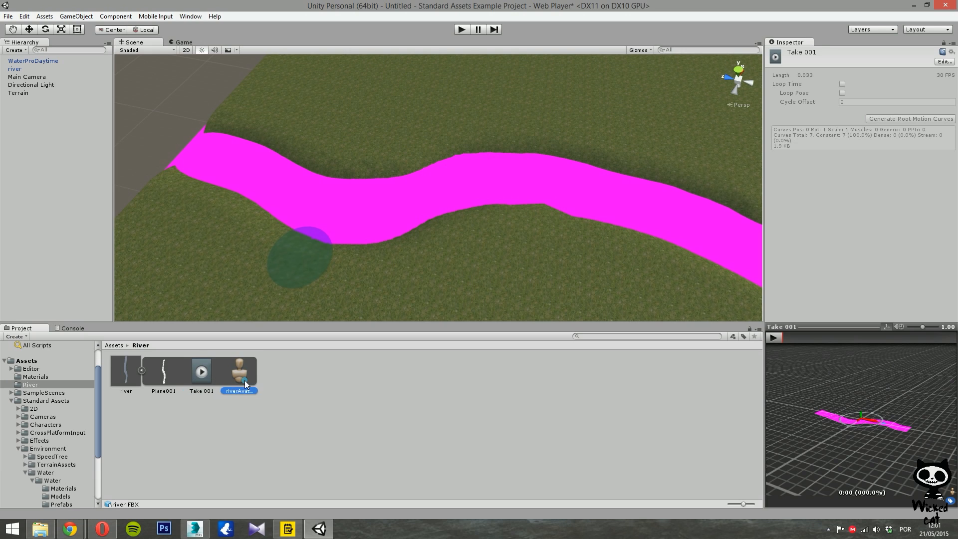
left_click(248, 437)
- Assign the river model's Plane001 mesh to the Mesh Filter of the WaterProDaytime object
left_click(150, 382)
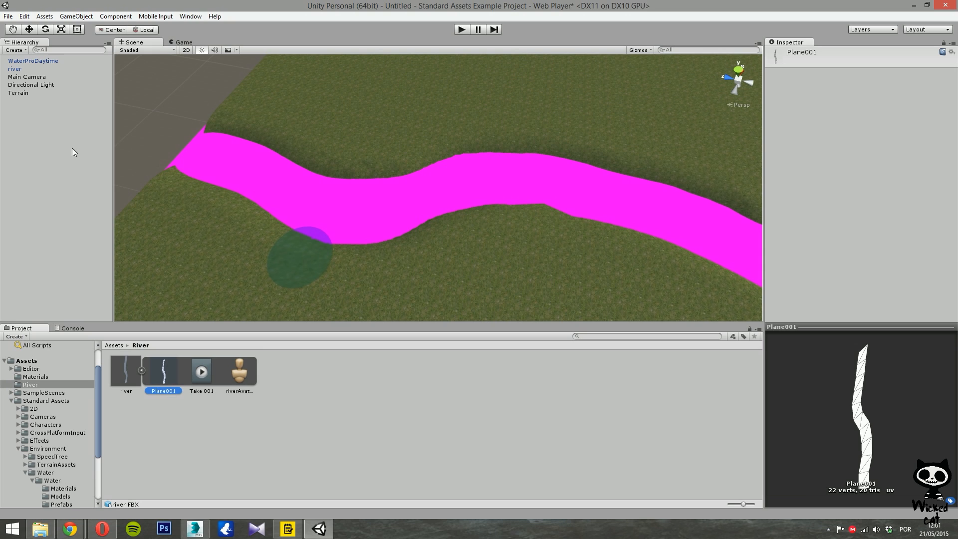
left_click(39, 61)
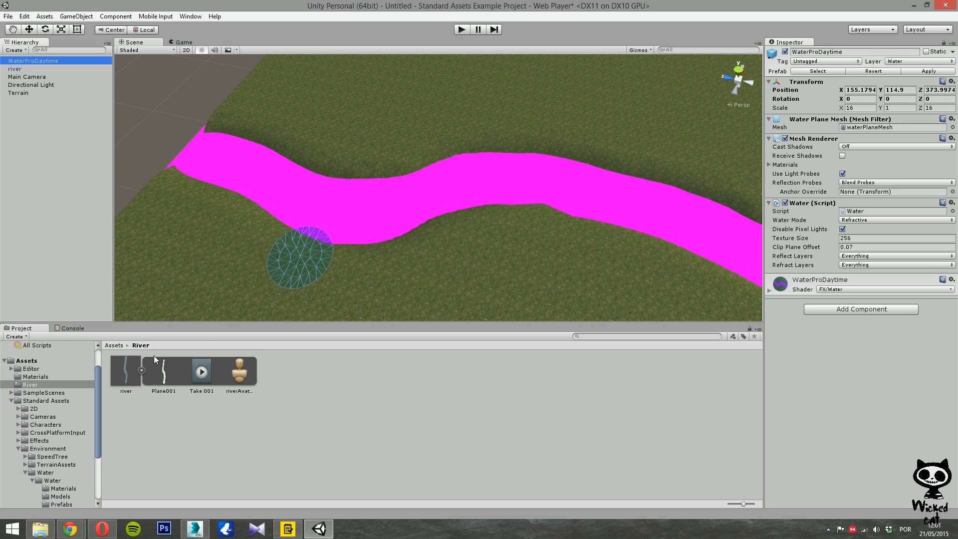
left_click_drag(165, 372, 879, 129)
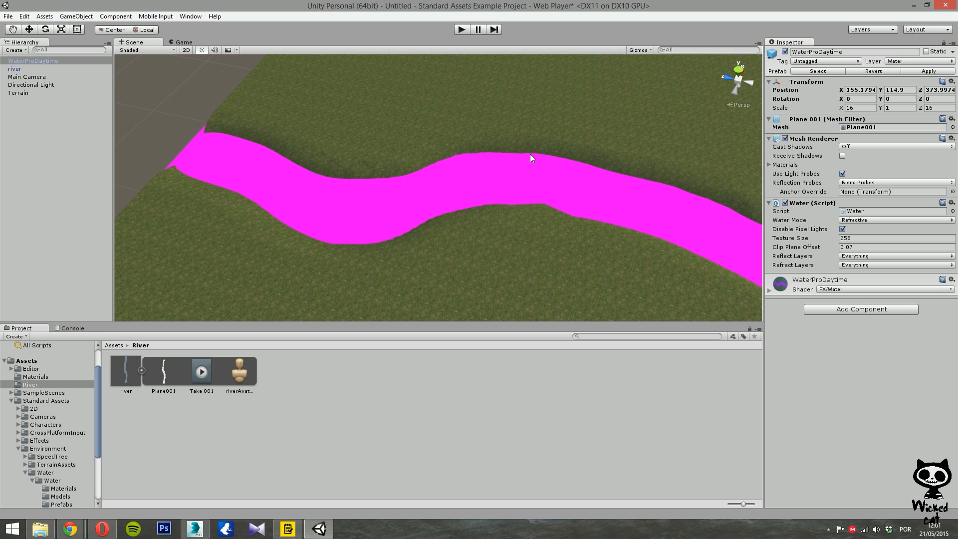
- Disable the river object to examine the riverbed beneath it, and re-enable it
left_click(20, 68)
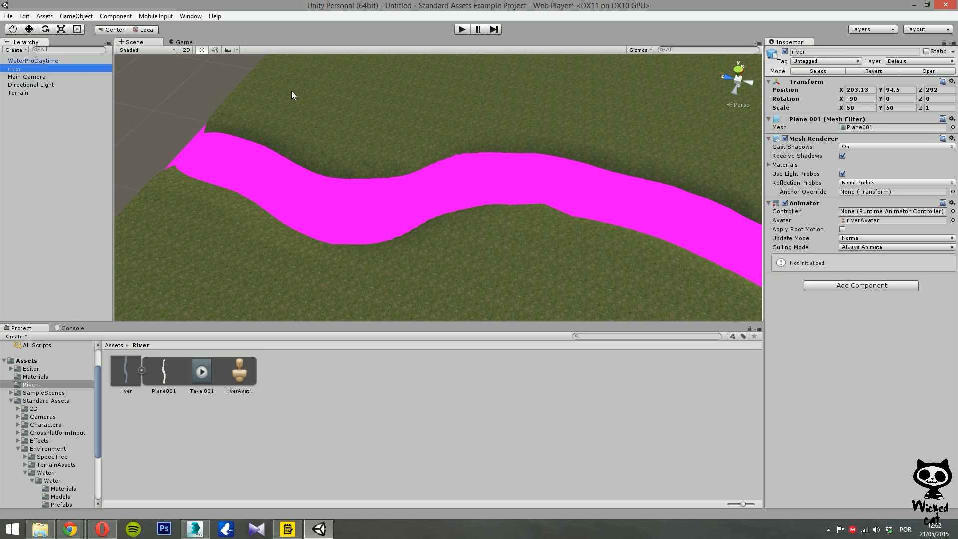
left_click(786, 52)
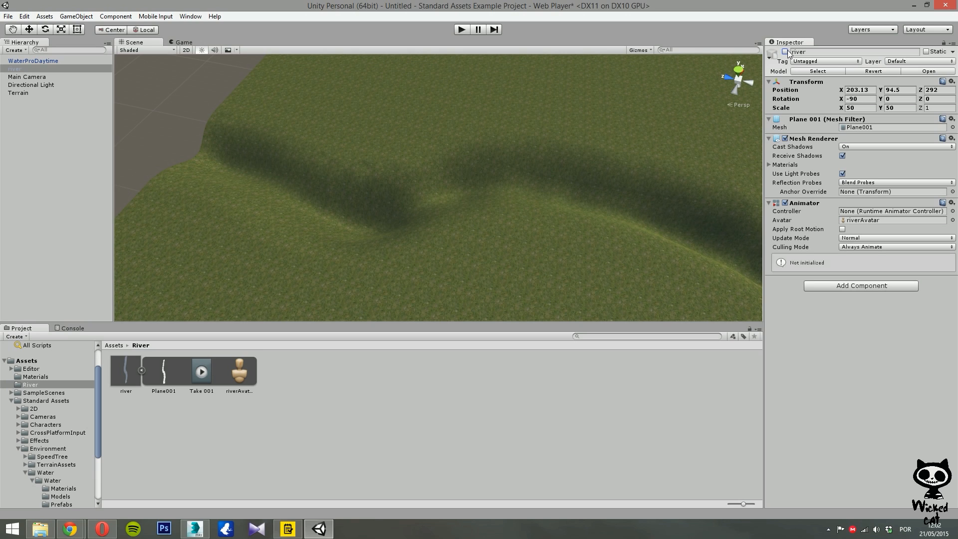
left_click(786, 52)
left_click(49, 64)
left_click(20, 69)
left_click(36, 55)
- Copy the river object's X and Y position values, 203.13 and 94.5, to WaterProDaytime
left_click(30, 69)
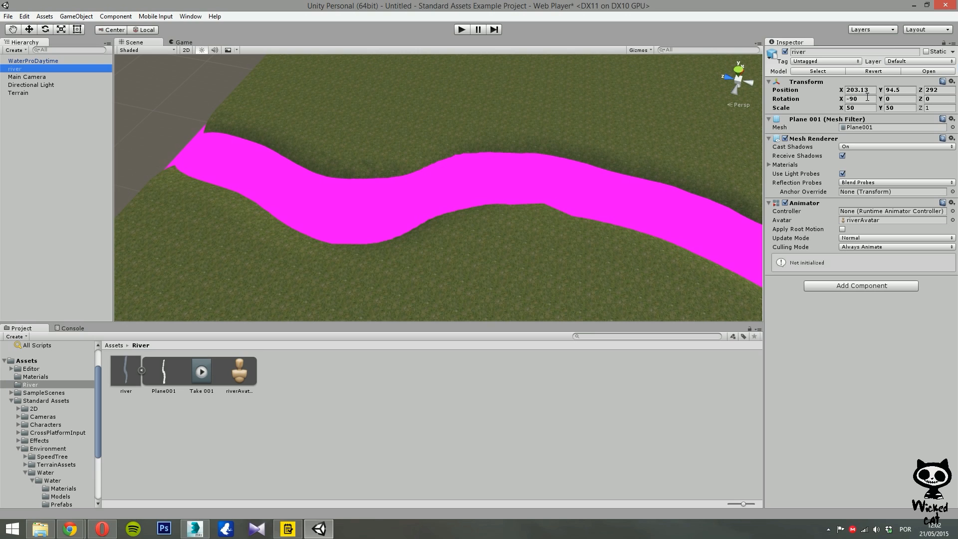
left_click(869, 90)
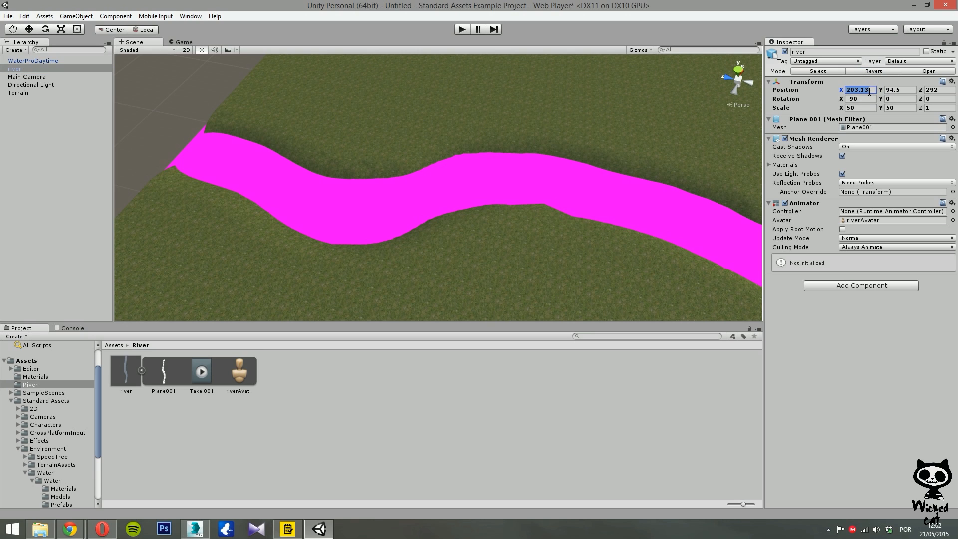
left_click(11, 55)
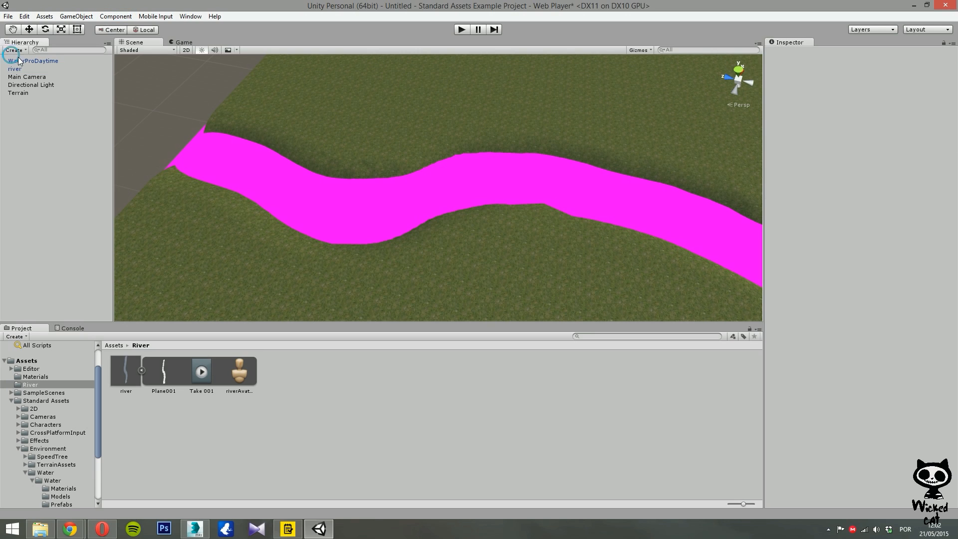
left_click(33, 61)
left_click(866, 90)
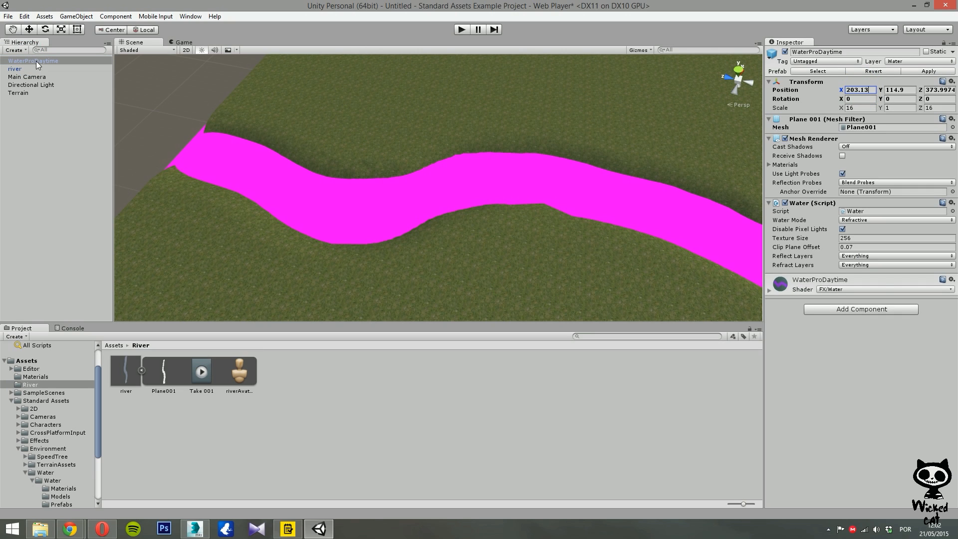
left_click(54, 69)
left_click(899, 90)
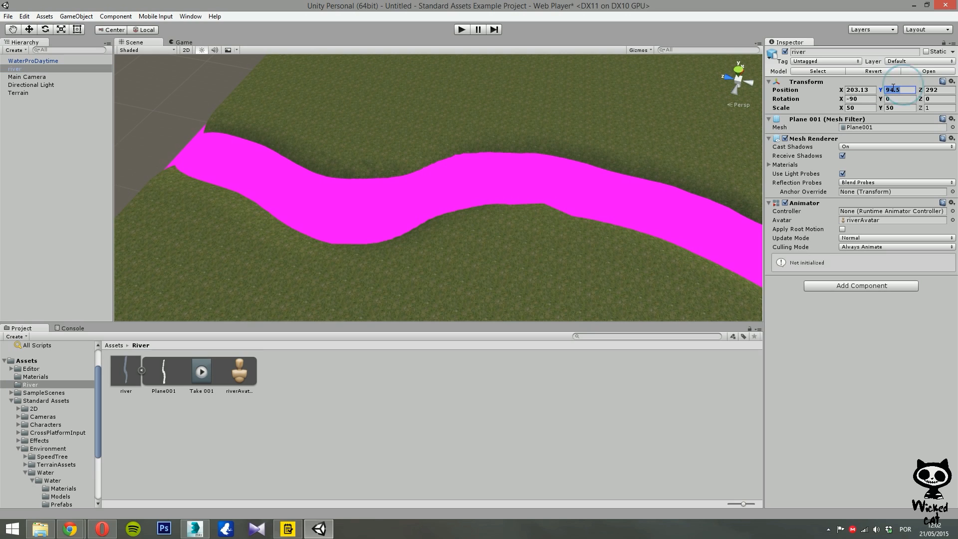
left_click(33, 60)
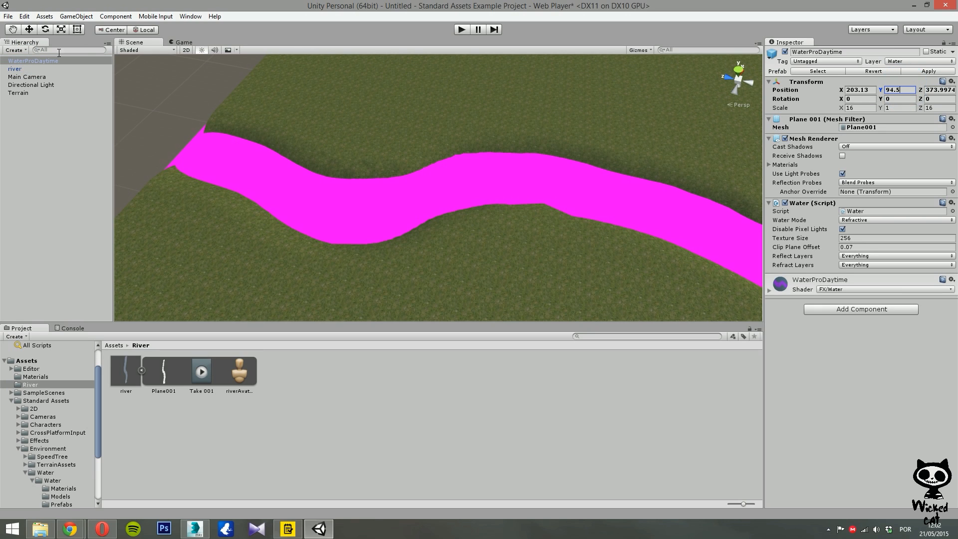
- Copy the river object's Z position of 292 to WaterProDaytime
left_click(19, 69)
left_click(940, 91)
key("ctrl+c")
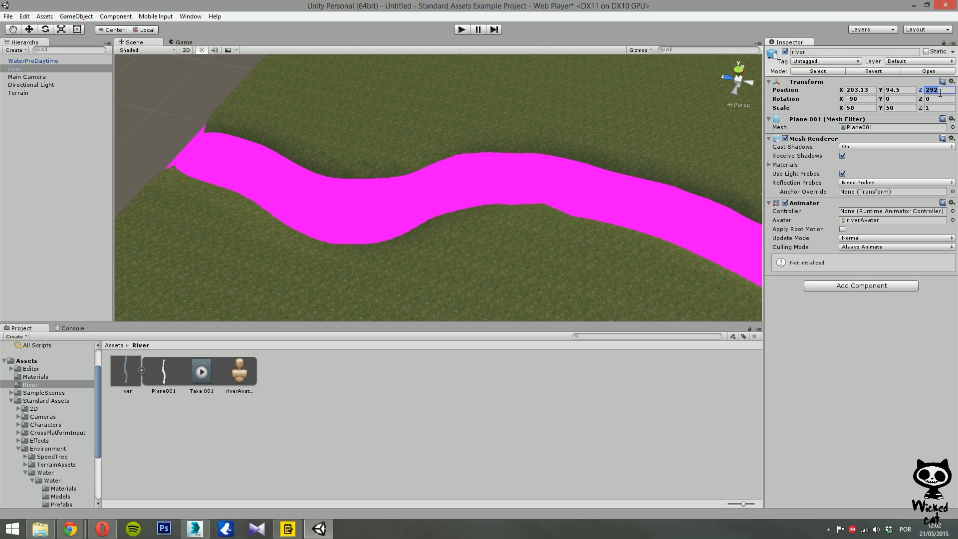
left_click(33, 61)
left_click(944, 90)
key("ctrl+v")
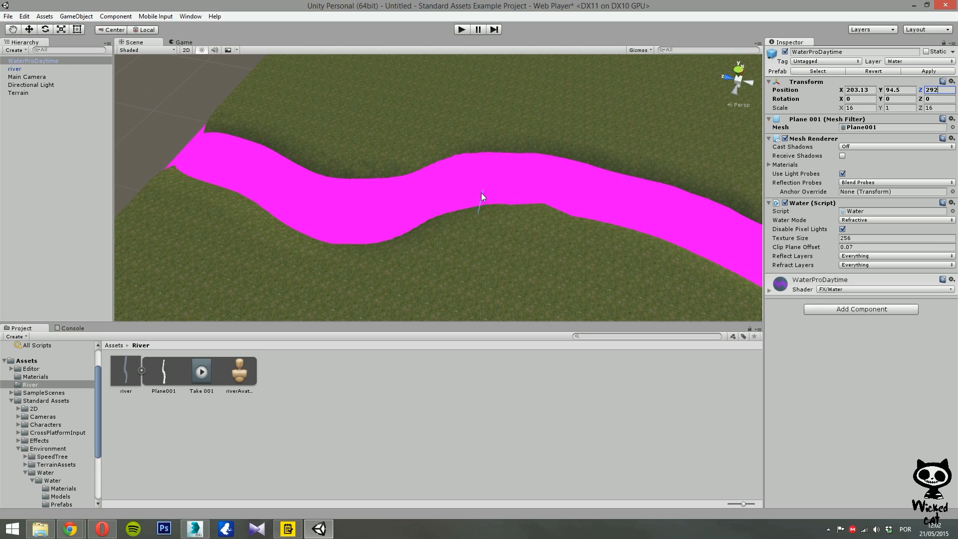
- Set WaterProDaytime's X rotation to -90 to match the river object
left_click(41, 69)
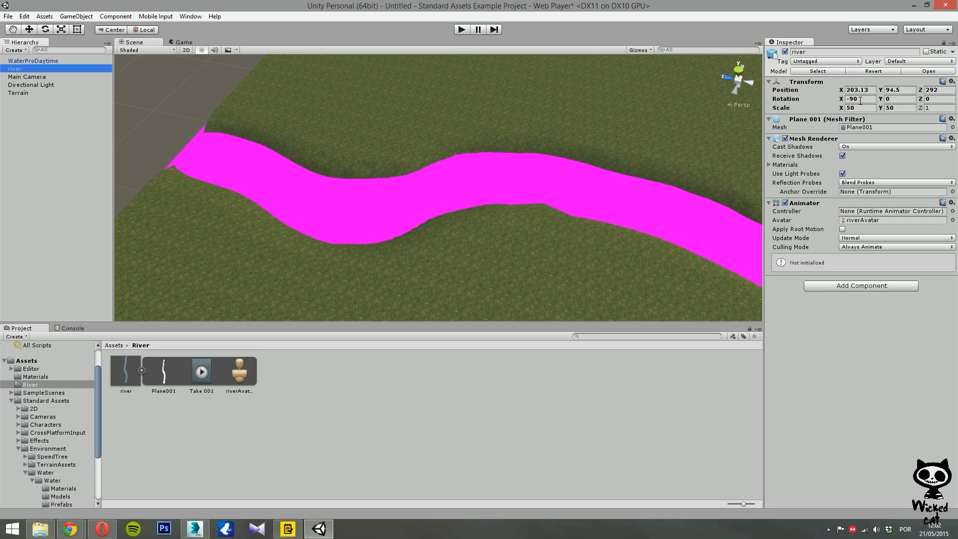
left_click(57, 61)
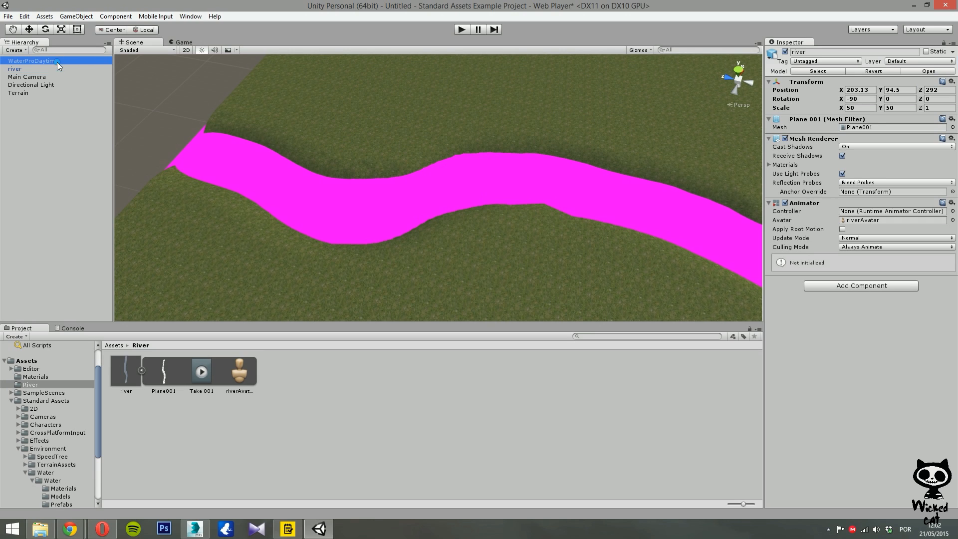
left_click(867, 99)
type("-90")
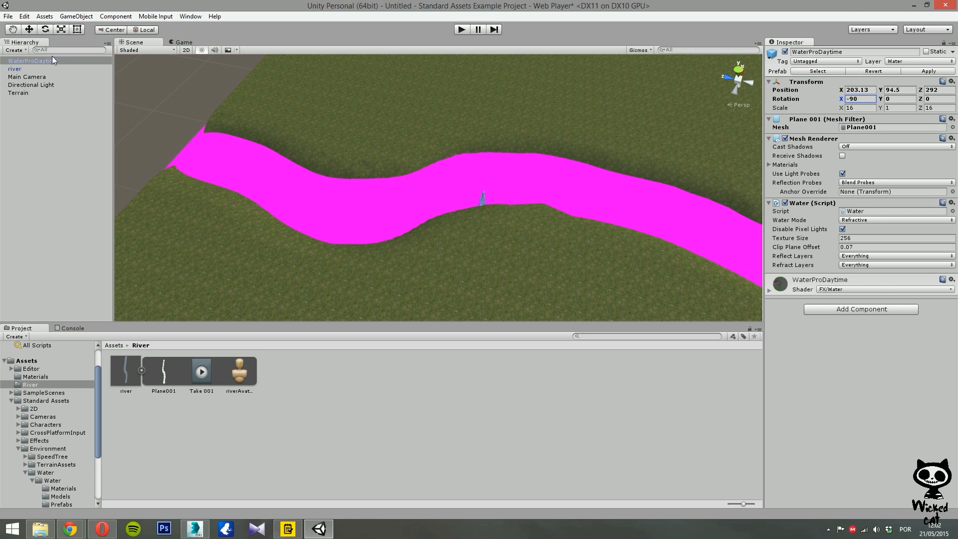
- Set WaterProDaytime's scale to X 50, Y 50 and Z 1 to match the river object
left_click(37, 69)
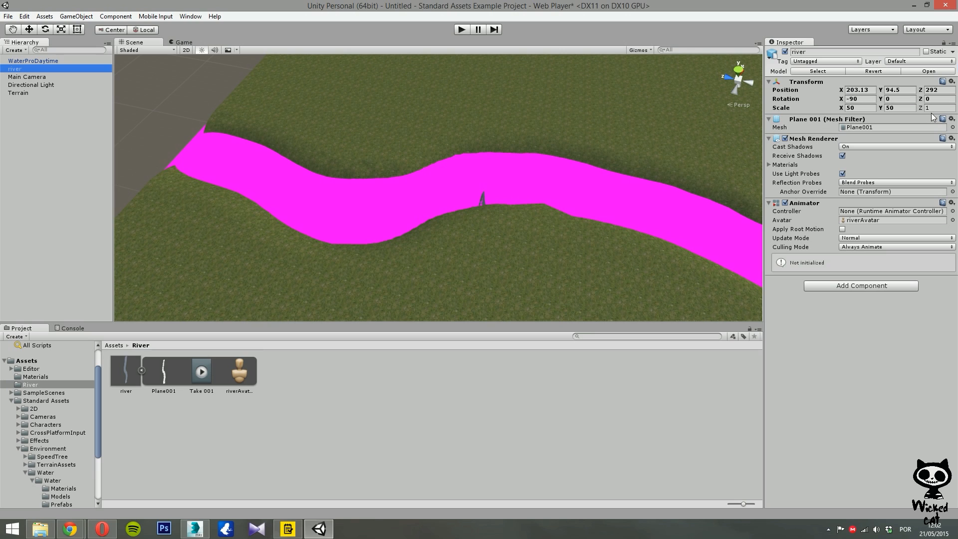
left_click(88, 62)
left_click(871, 108)
type("50")
key("Tab")
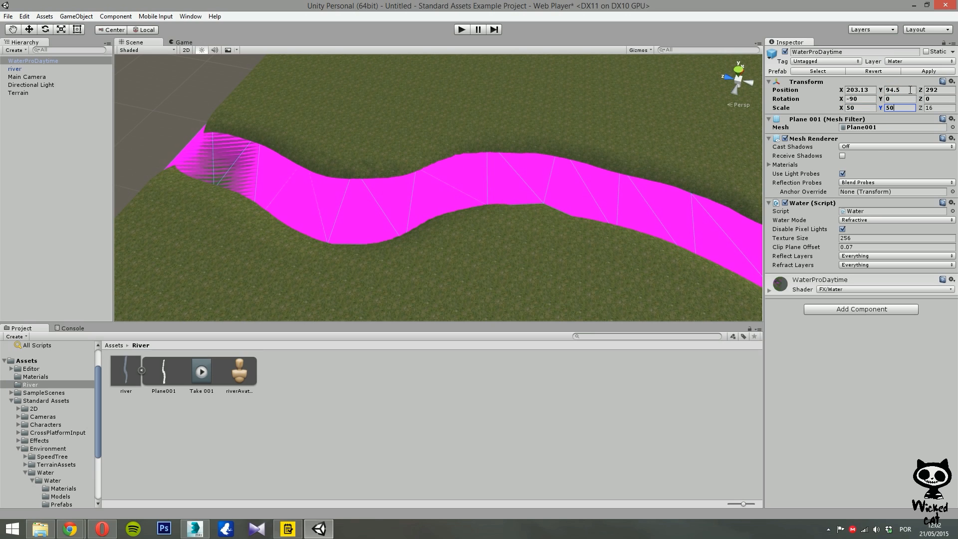
left_click_drag(940, 108, 917, 109)
type("1")
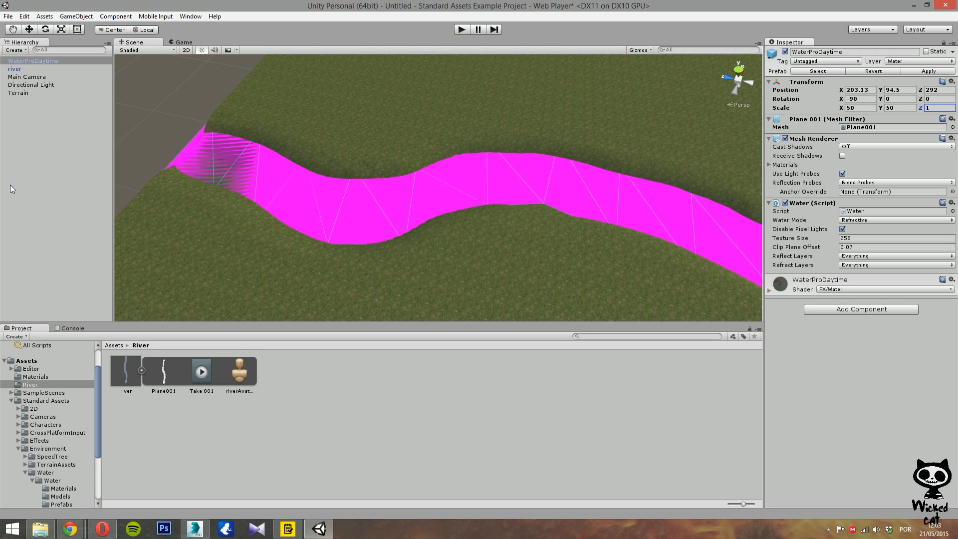
- Delete the original river object from the scene, leaving WaterProDaytime in the riverbed
left_click(16, 69)
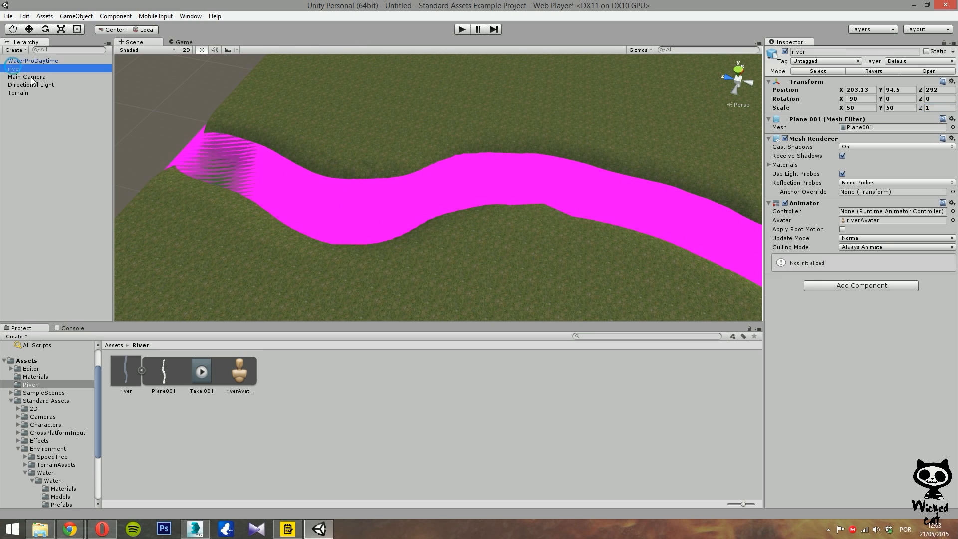
key("Delete")
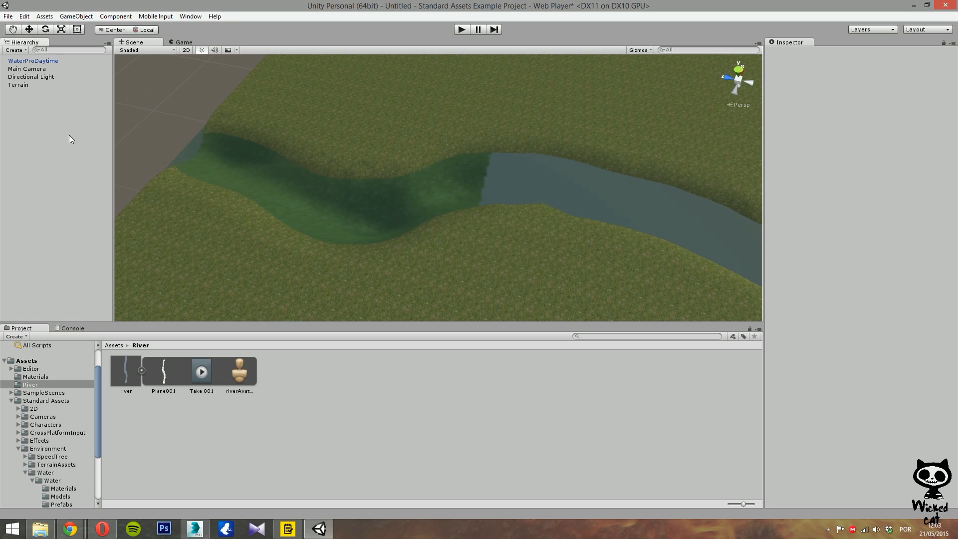
- Configure WaterProDaytime's Mesh Renderer with Receive Shadows enabled, Cast Shadows On and Reflection Probes set to Blend Probes And Skybox
left_click(26, 61)
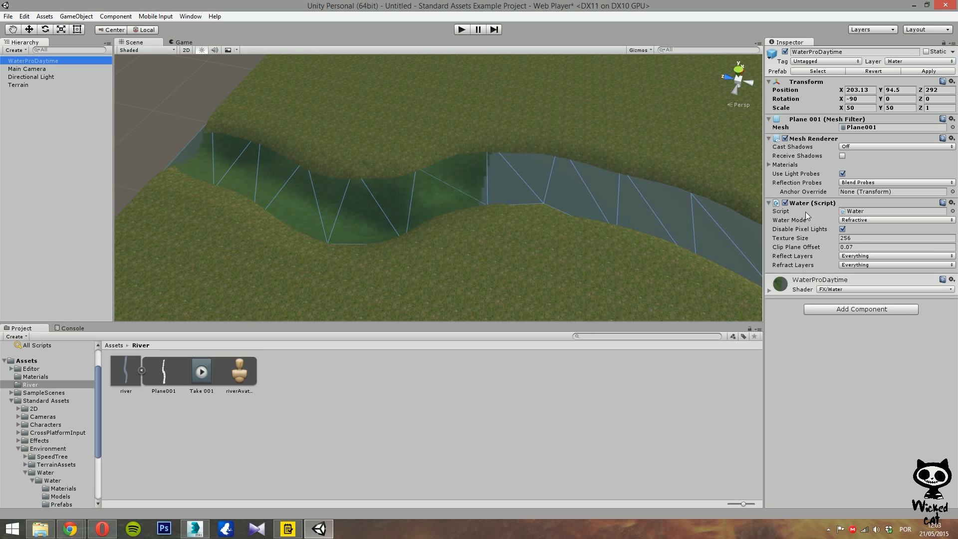
left_click(843, 156)
left_click(776, 165)
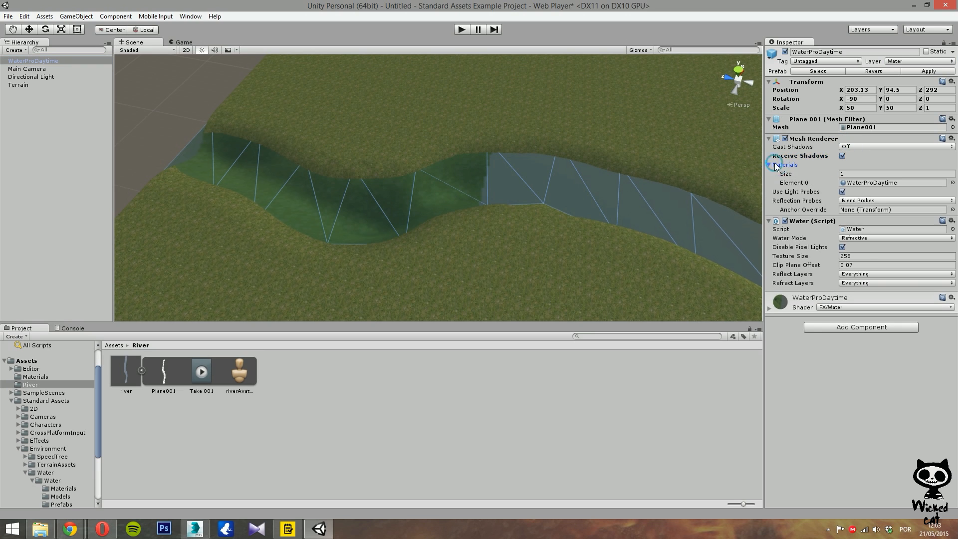
left_click(777, 166)
left_click(896, 146)
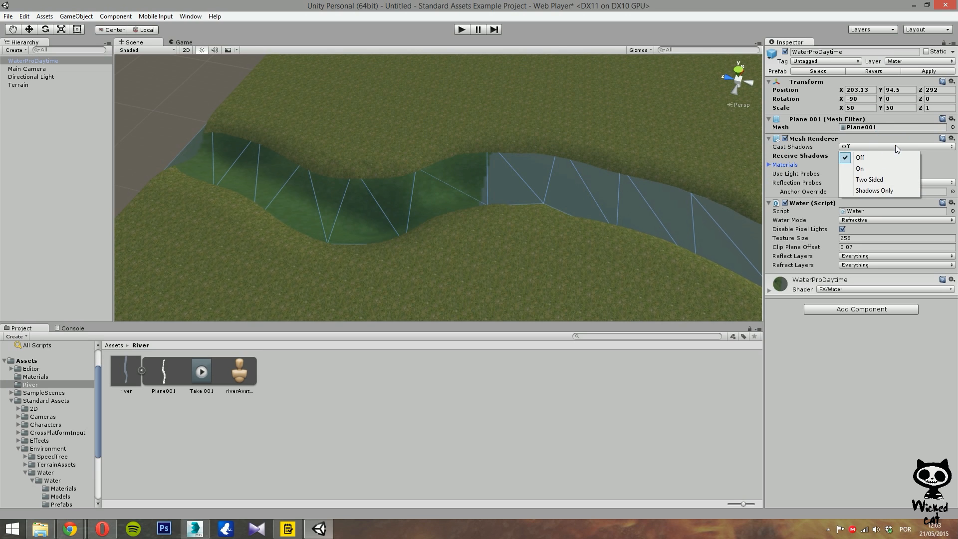
left_click(883, 168)
left_click(891, 182)
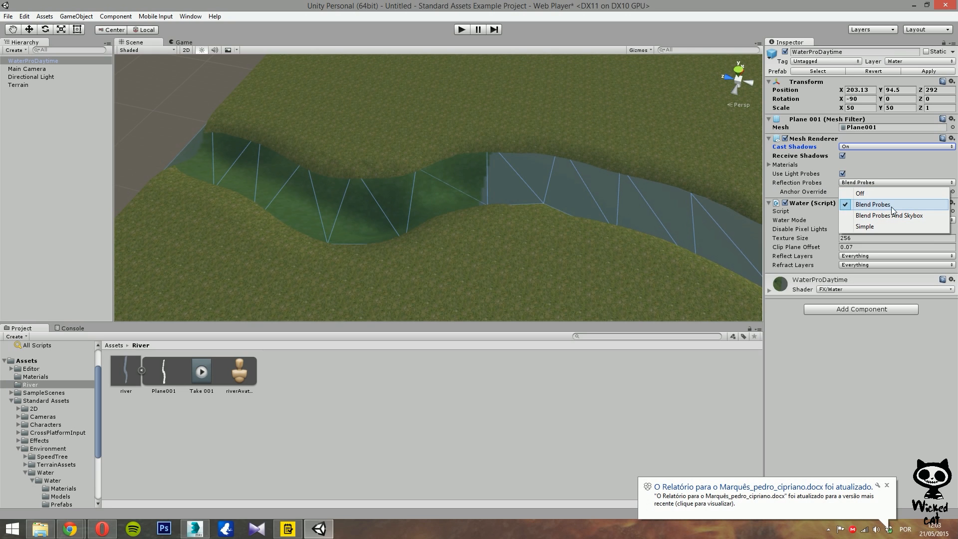
left_click(847, 217)
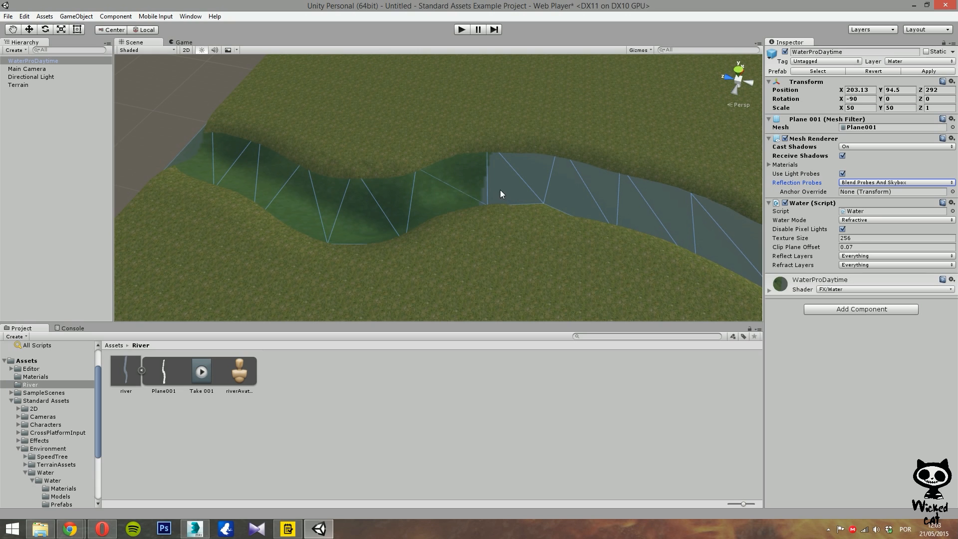
- Add SandAlbedo as a second paint texture on the Terrain
left_click(30, 85)
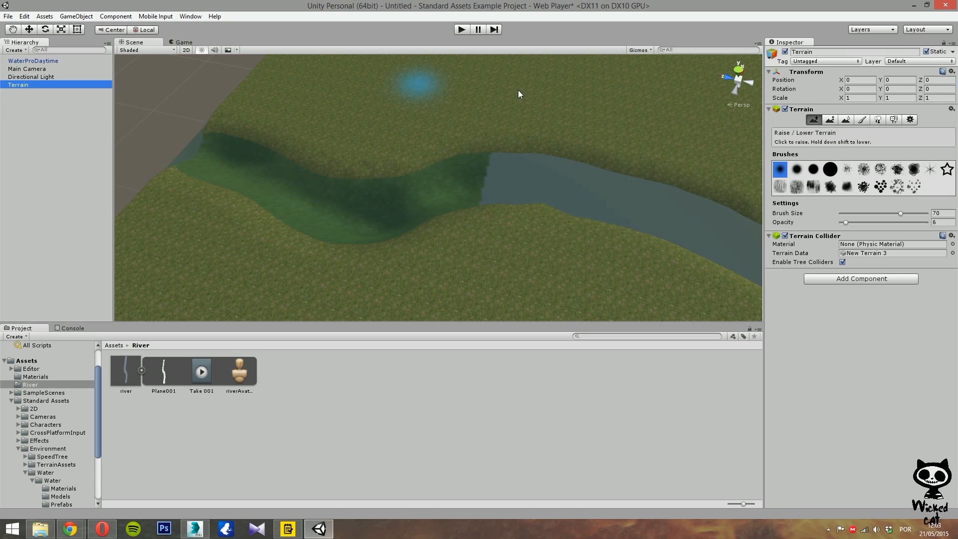
left_click(862, 120)
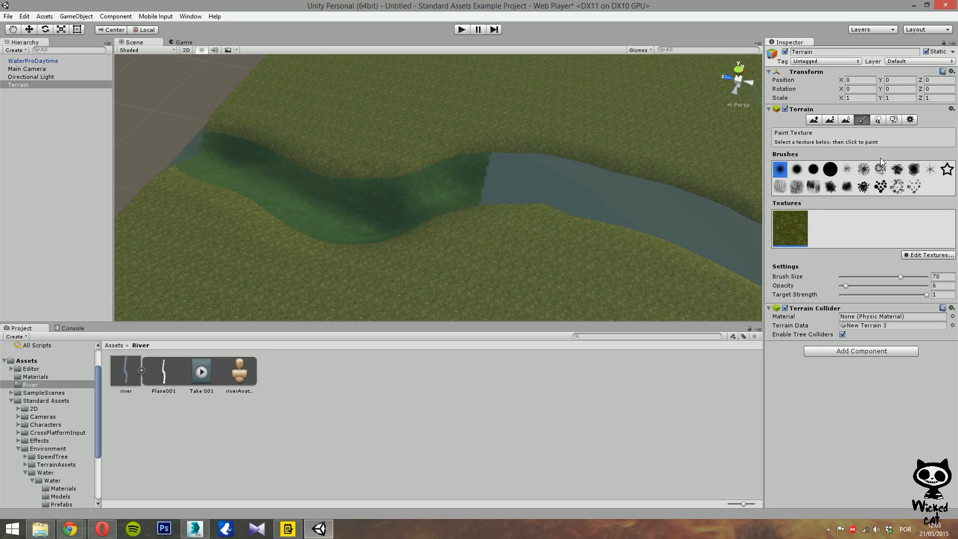
left_click(921, 254)
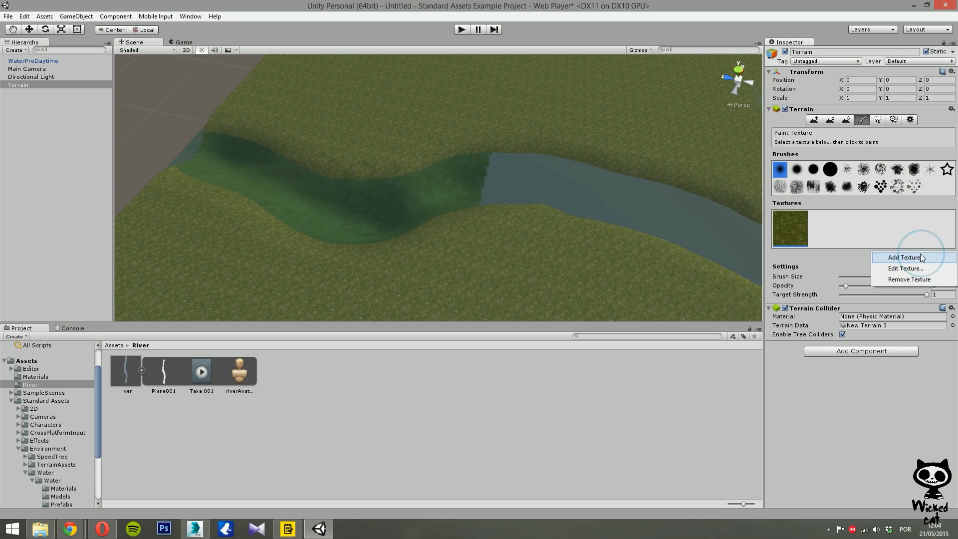
left_click(913, 258)
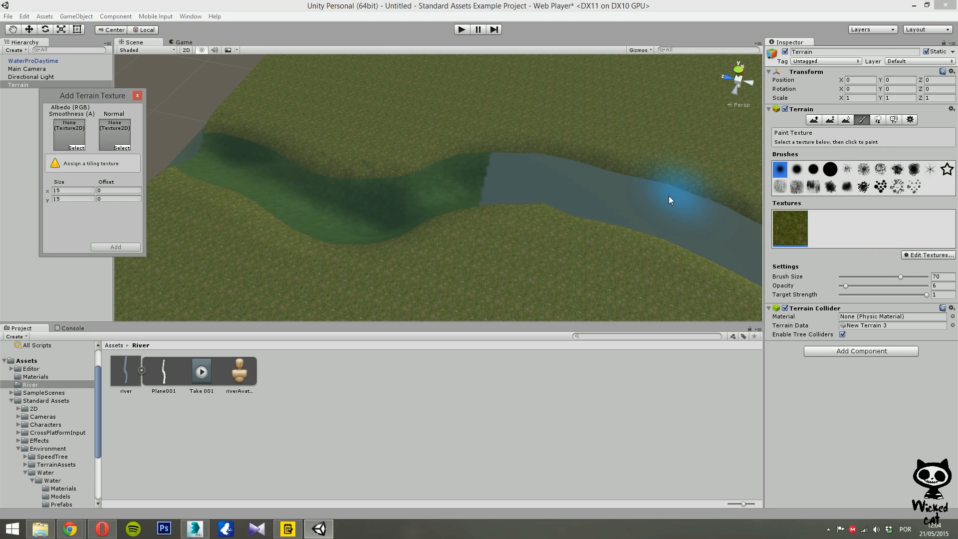
left_click(76, 148)
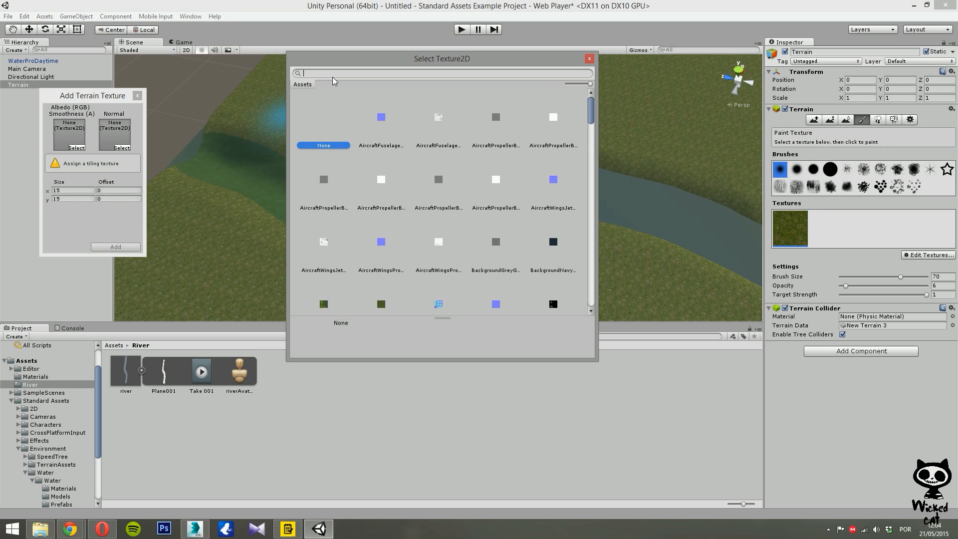
type("san")
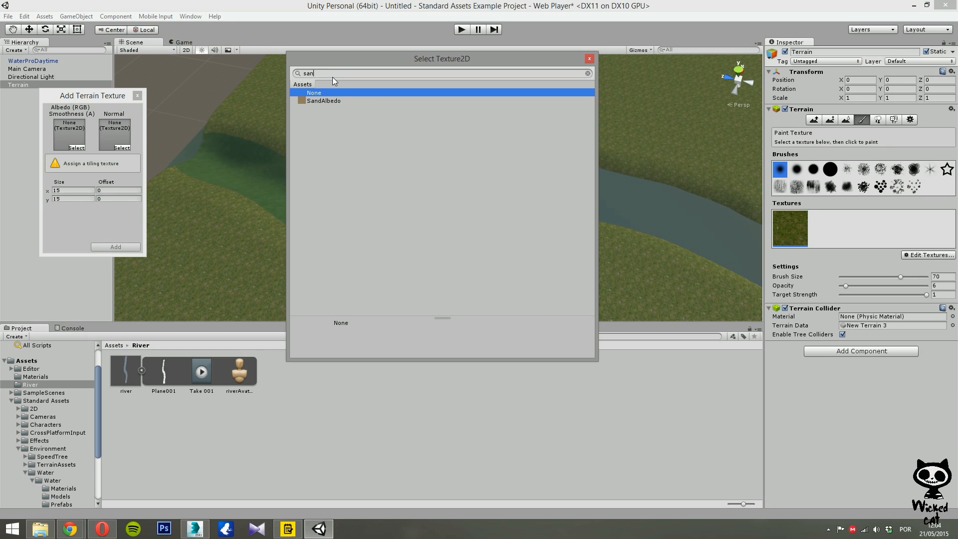
key("Down")
key("Return")
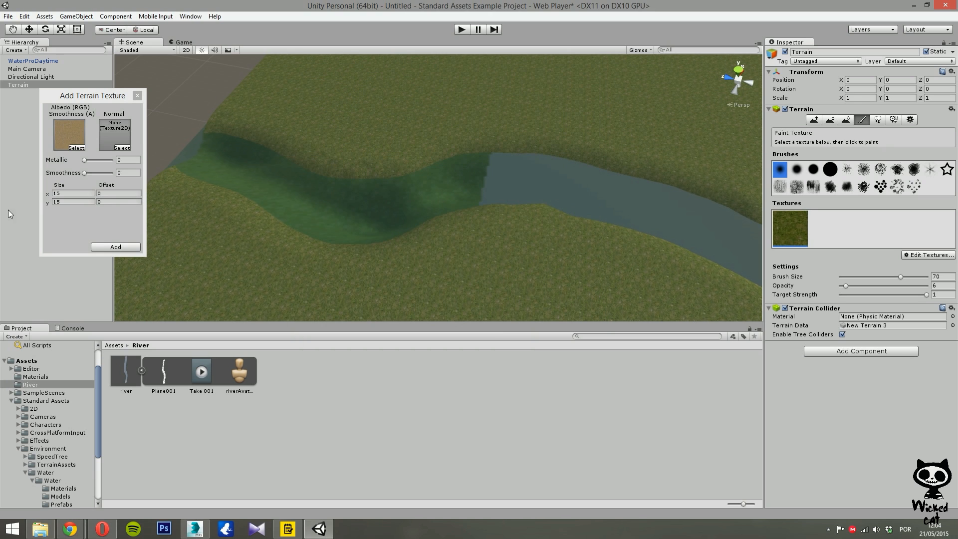
left_click(116, 247)
- Paint the sand texture along the first stretch of the riverbed and its banks with the second round brush
left_click(838, 227)
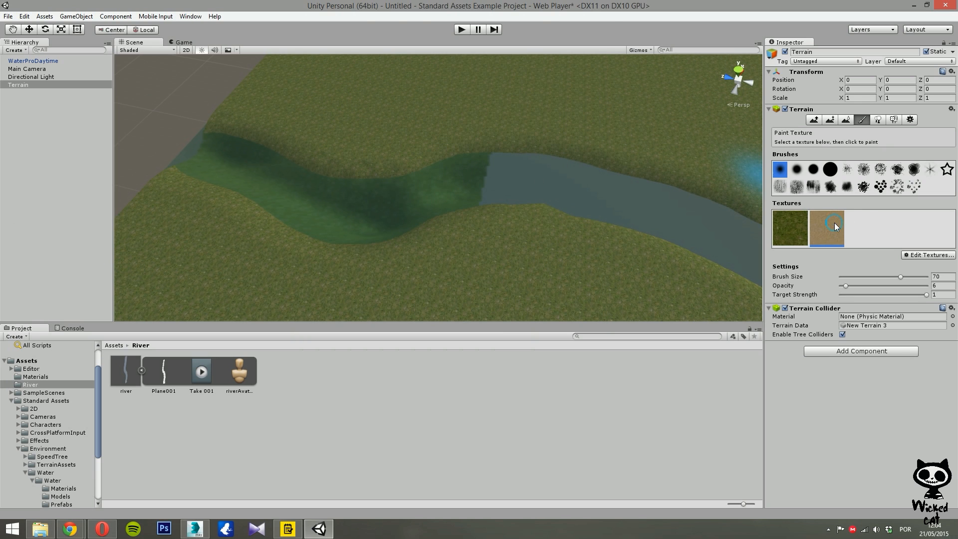
left_click(797, 170)
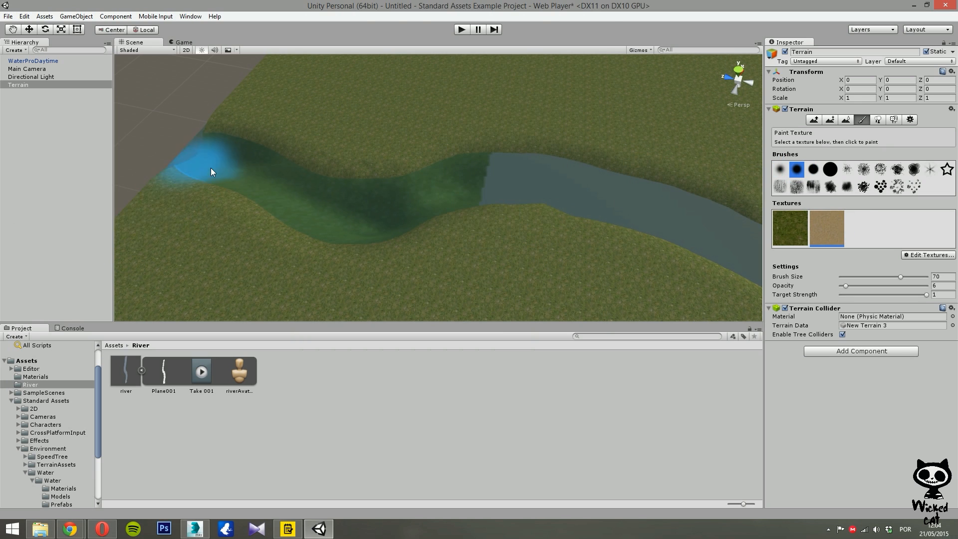
mouse_move(210, 167)
left_mouse_down()
mouse_move(325, 207)
mouse_move(215, 164)
mouse_move(314, 212)
mouse_move(397, 208)
mouse_move(465, 189)
mouse_move(401, 221)
mouse_move(328, 231)
mouse_move(491, 194)
mouse_move(594, 208)
mouse_move(499, 195)
mouse_move(549, 197)
mouse_move(684, 128)
mouse_move(638, 121)
mouse_move(645, 114)
mouse_move(629, 119)
left_mouse_up()
right_click_drag(629, 118, 520, 216)
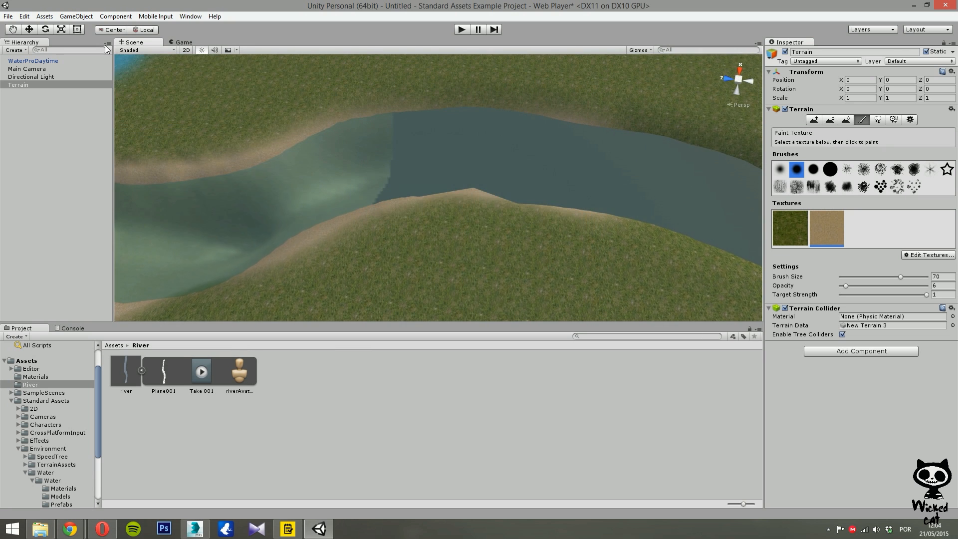
- Deactivate WaterProDaytime and paint the sand texture over the remaining grass along the exposed riverbed and its banks
left_click(26, 61)
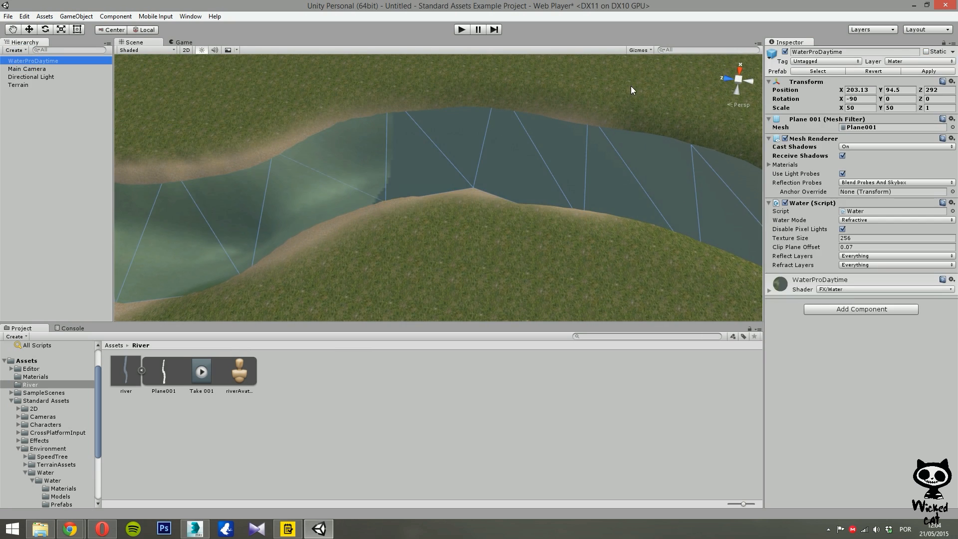
left_click(785, 52)
left_click(49, 85)
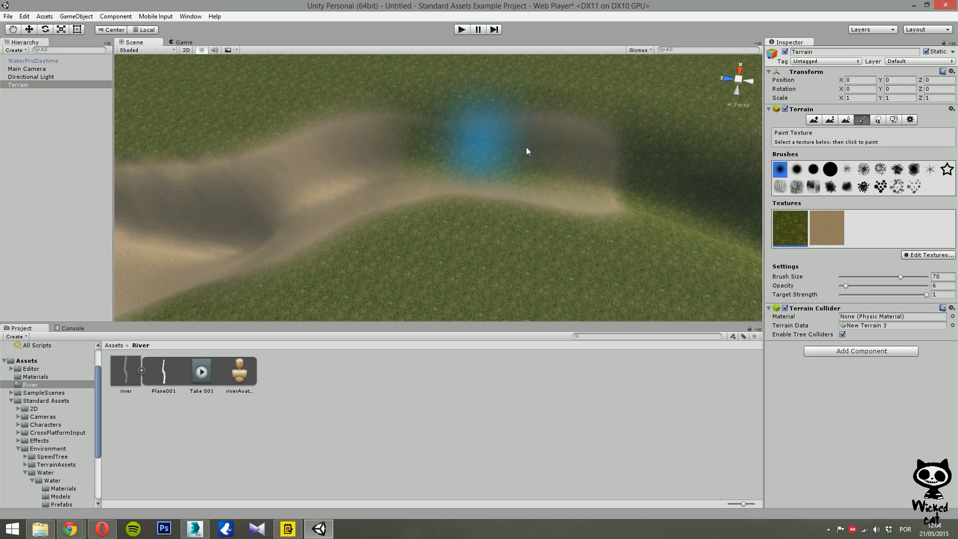
left_click(837, 239)
mouse_move(439, 144)
left_mouse_down()
mouse_move(583, 147)
mouse_move(338, 157)
mouse_move(548, 177)
mouse_move(372, 192)
mouse_move(555, 199)
mouse_move(593, 175)
mouse_move(375, 146)
mouse_move(222, 244)
left_mouse_up()
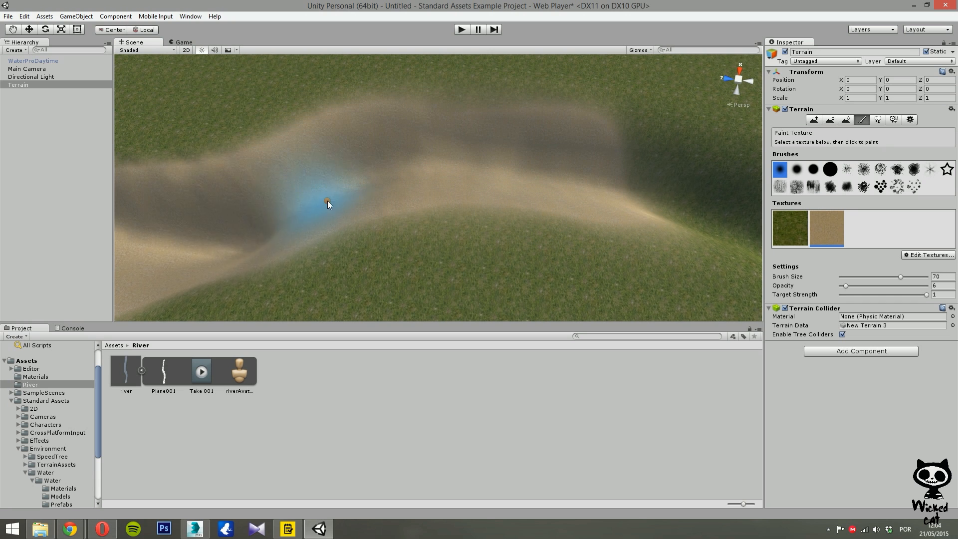
right_click_drag(327, 200, 518, 167)
mouse_move(503, 100)
left_mouse_down()
mouse_move(399, 155)
mouse_move(513, 118)
mouse_move(488, 145)
mouse_move(465, 143)
mouse_move(516, 89)
mouse_move(488, 123)
mouse_move(353, 207)
mouse_move(307, 253)
left_mouse_up()
mouse_move(384, 202)
right_mouse_down()
mouse_move(240, 250)
mouse_move(157, 198)
mouse_move(204, 208)
mouse_move(140, 232)
mouse_move(193, 229)
mouse_move(133, 185)
right_mouse_up()
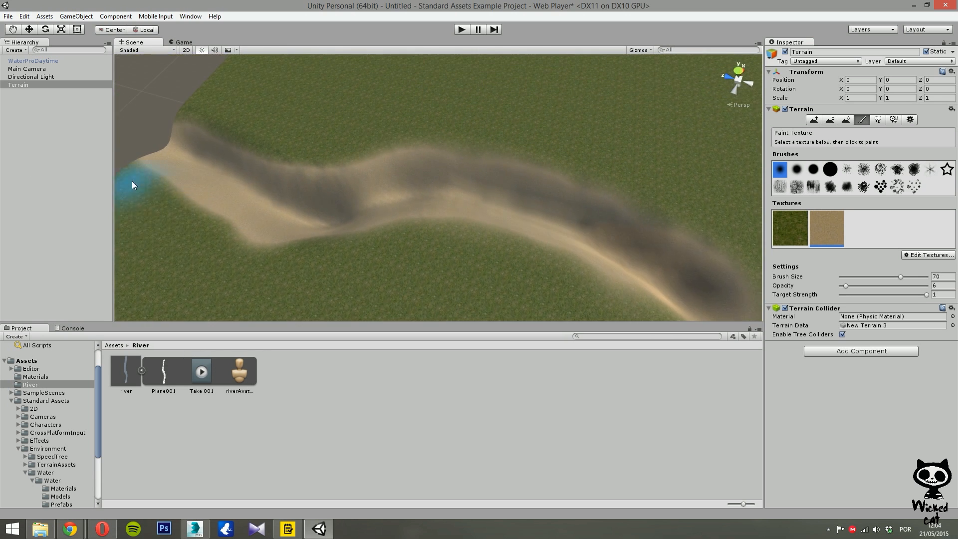
- Reactivate WaterProDaytime and rename the object River
left_click(38, 61)
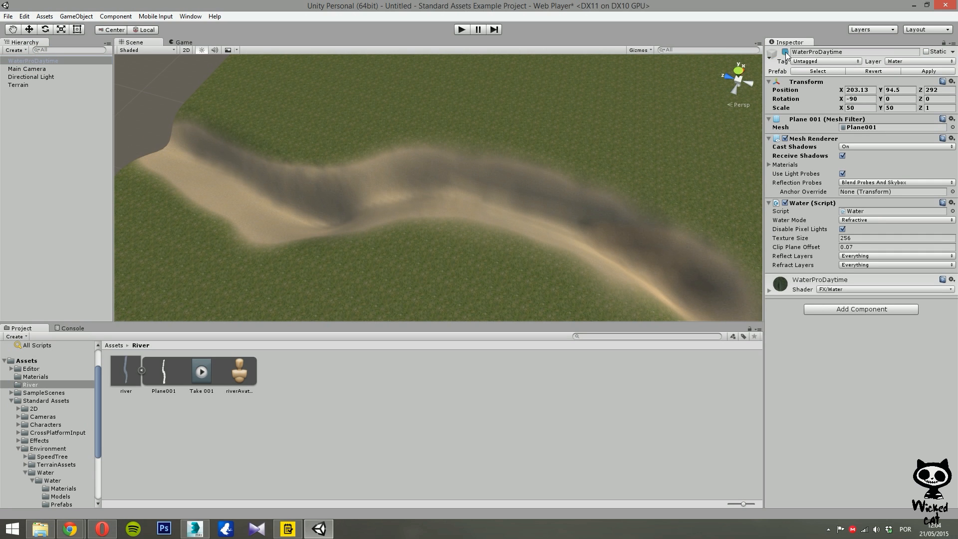
right_click_drag(670, 215, 408, 176)
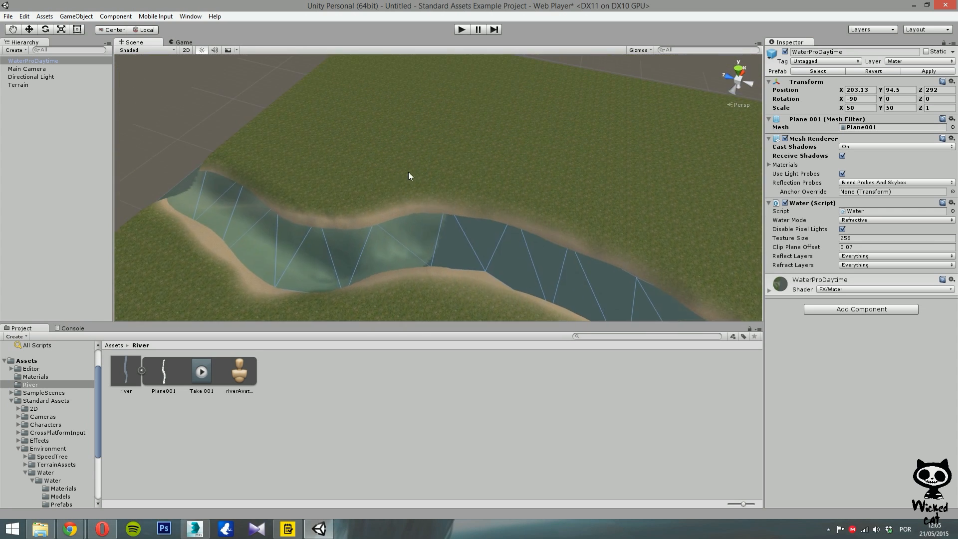
left_click(852, 51)
type("Ri")
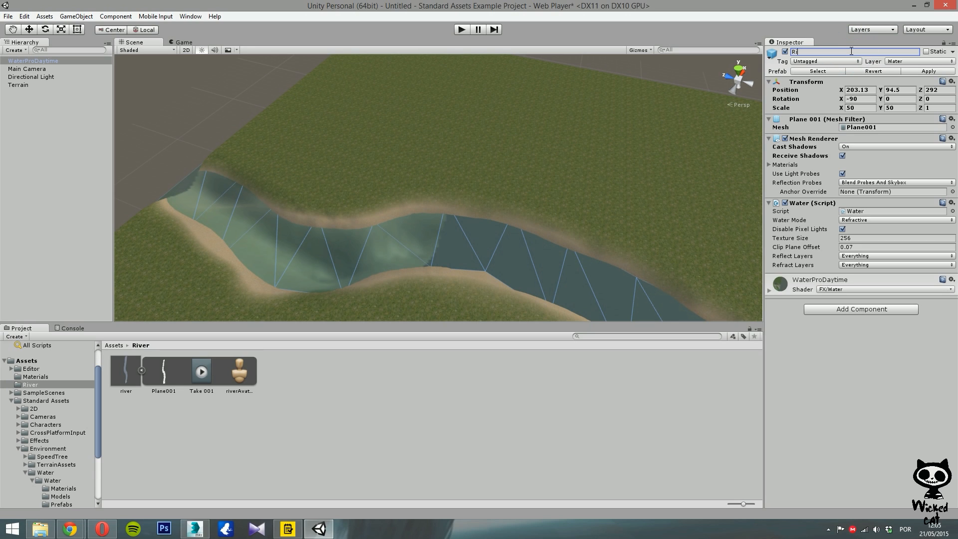
type("ver")
key("Return")
- Save the scene's River object as a prefab in the Assets > River folder
left_click(141, 371)
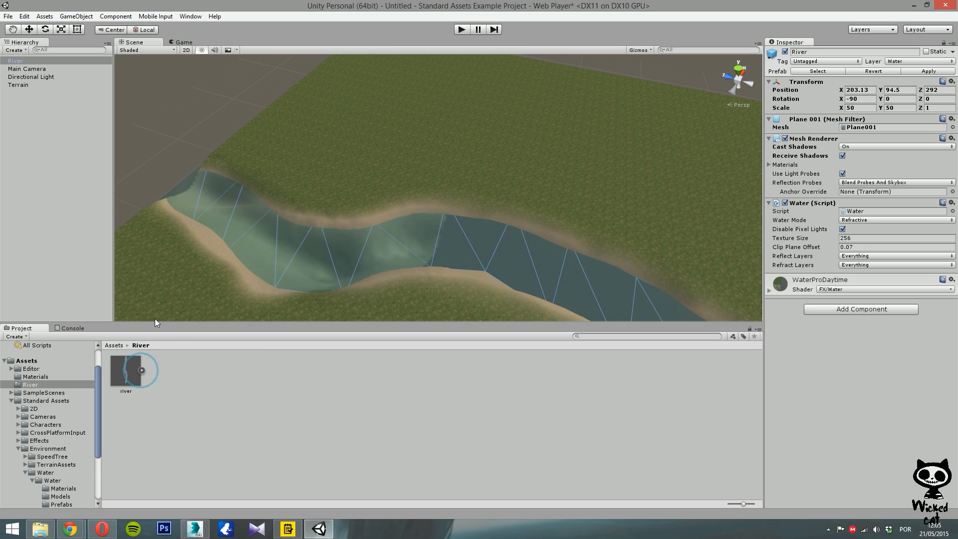
left_click_drag(13, 63, 256, 389)
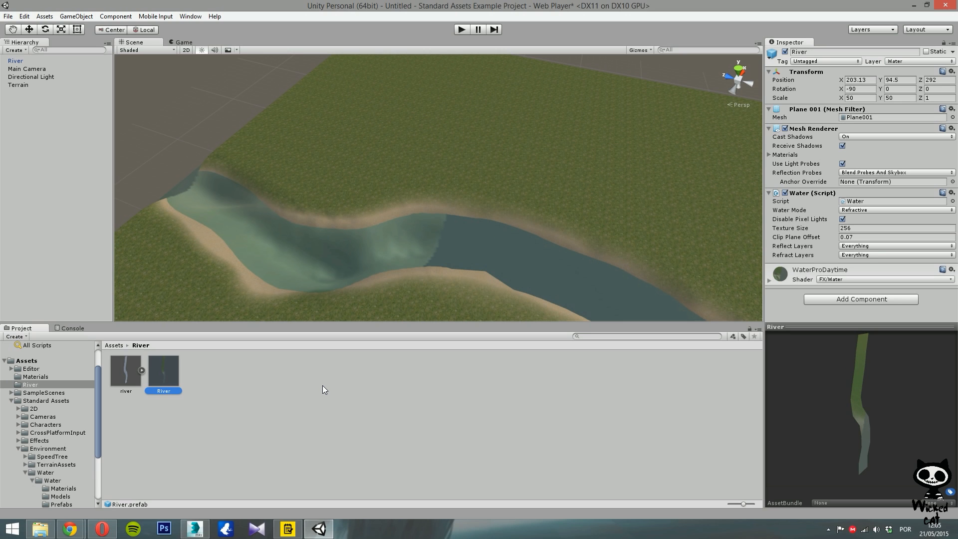
- Align the Main Camera with a scene view looking down the length of the river from just above the water
left_click_drag(439, 300, 167, 238, "alt")
right_click_drag(167, 238, 669, 177)
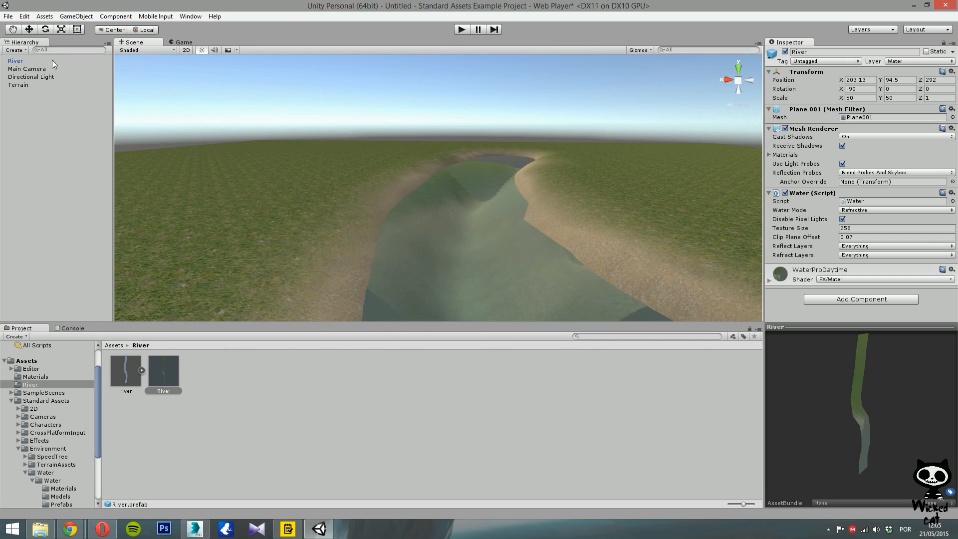
left_click(21, 76)
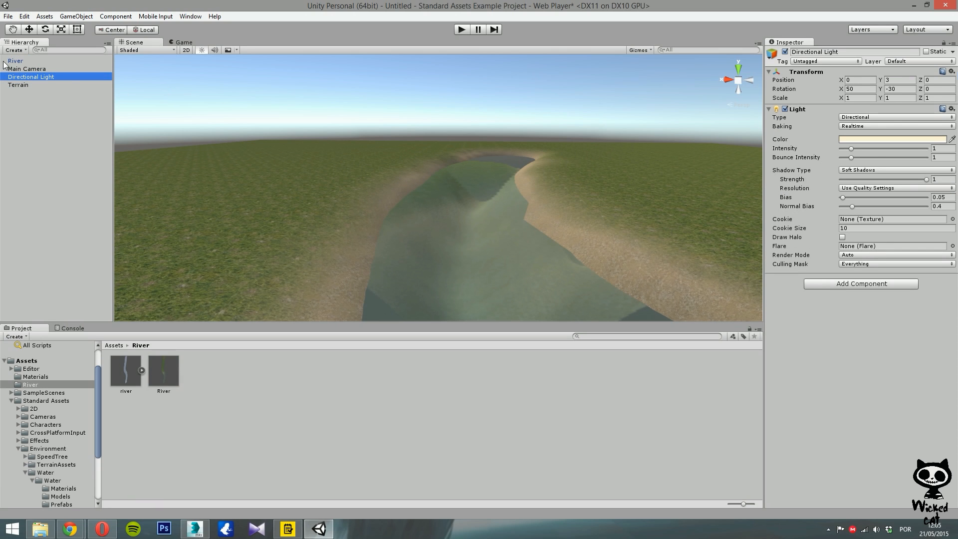
left_click(20, 69)
left_click(76, 16)
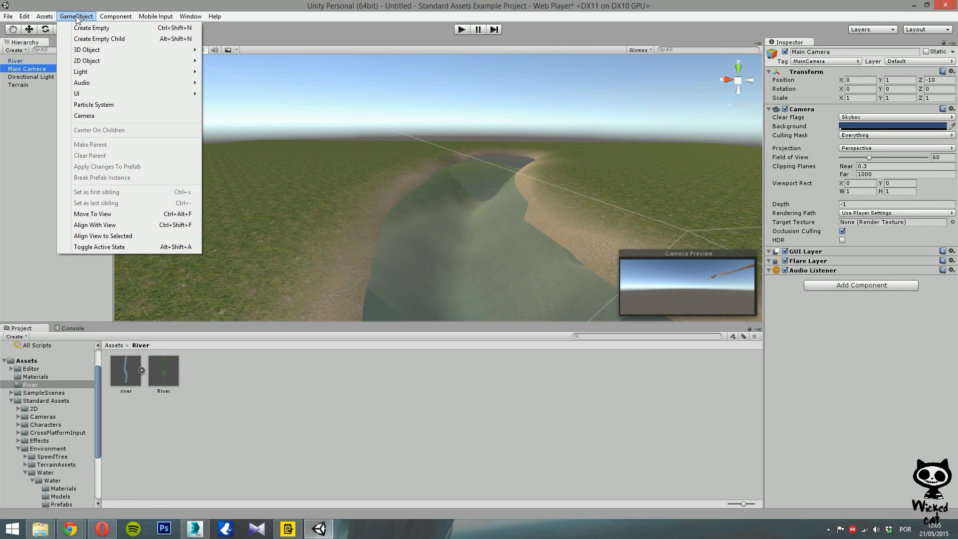
left_click(121, 226)
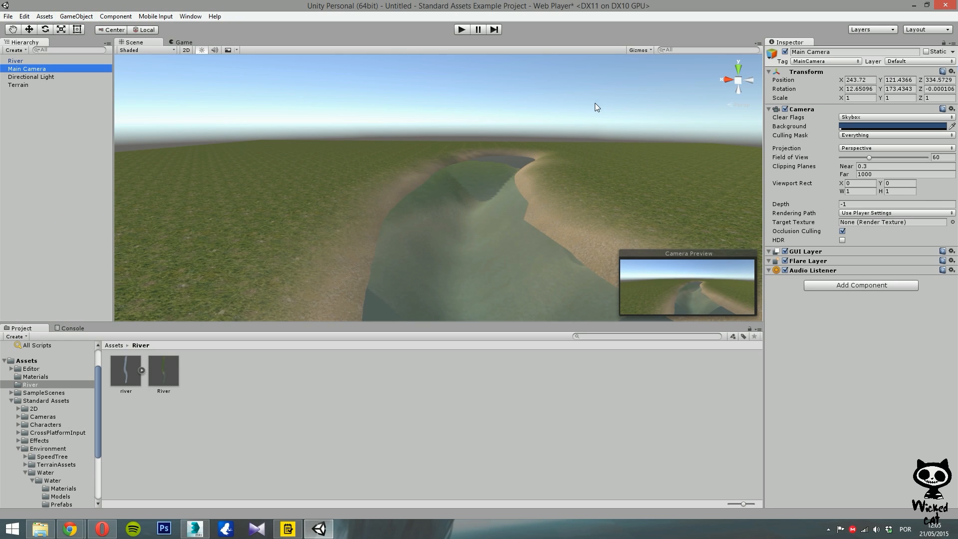
- Run the scene in the Game view to preview the river water through the Main Camera
left_click(196, 42)
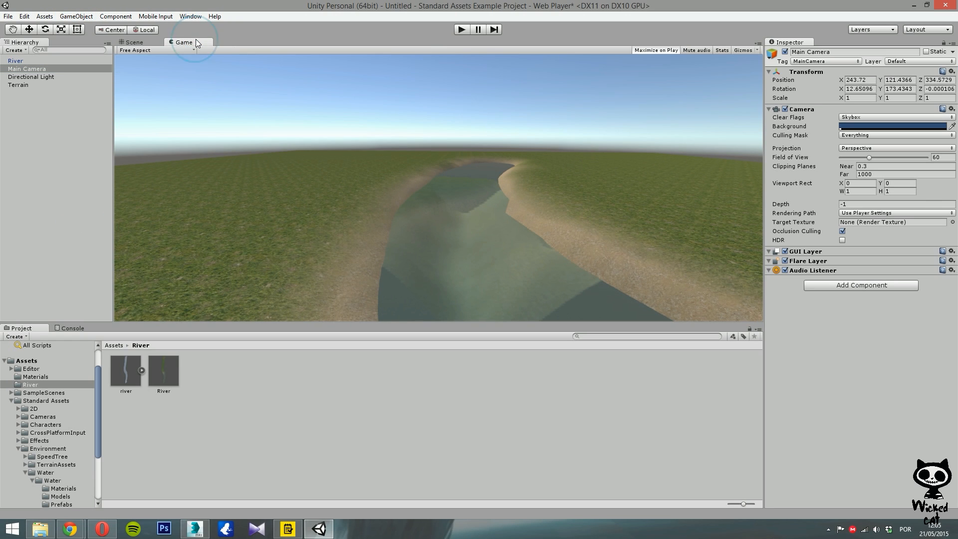
left_click(464, 29)
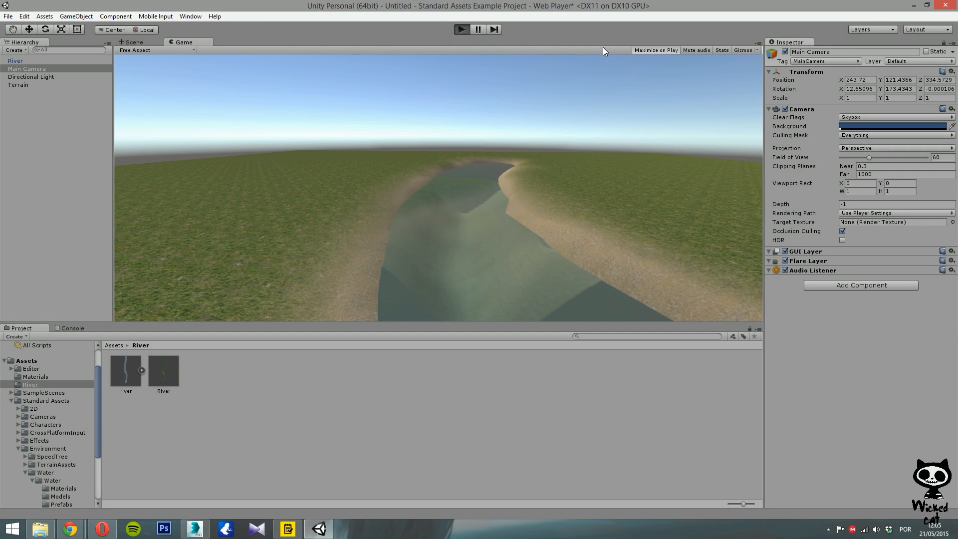